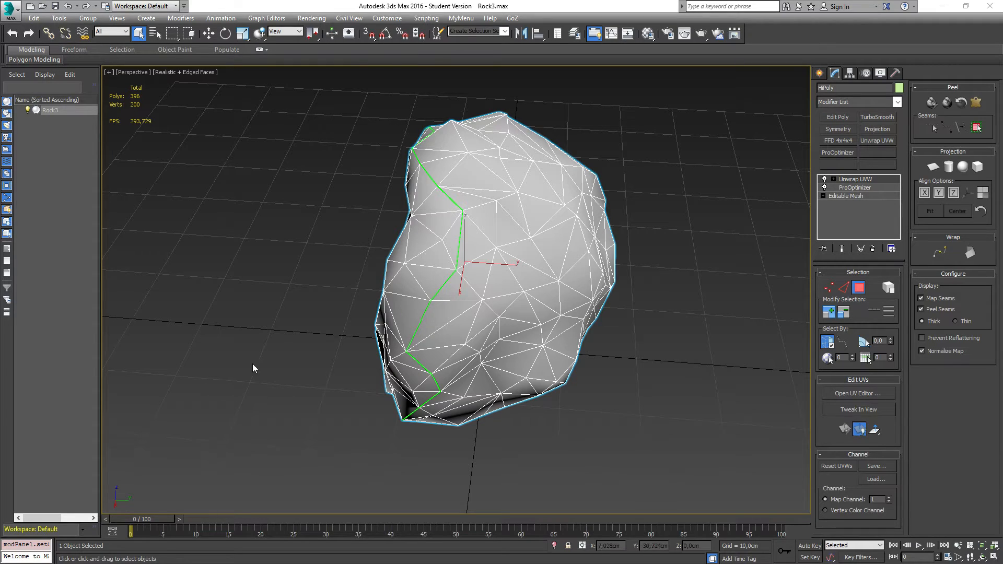
{"action": "middle_click_drag", "start_coordinate": [248, 357], "coordinate": [338, 303], "text": "alt"}
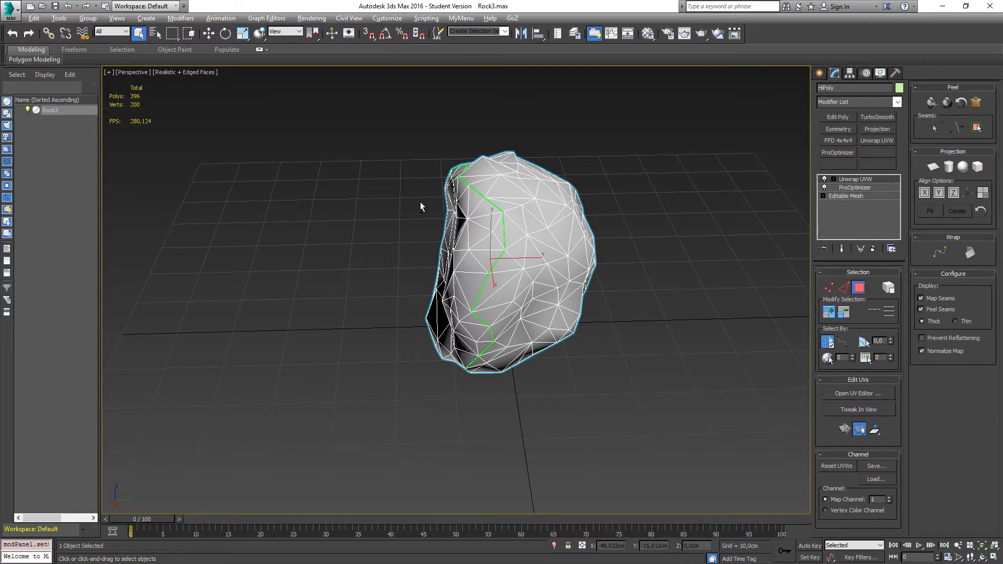
{"action": "key", "text": "alt"}
{"action": "key", "text": "alt"}
{"action": "scroll", "coordinate": [351, 233], "scroll_direction": "up", "scroll_amount": 1}
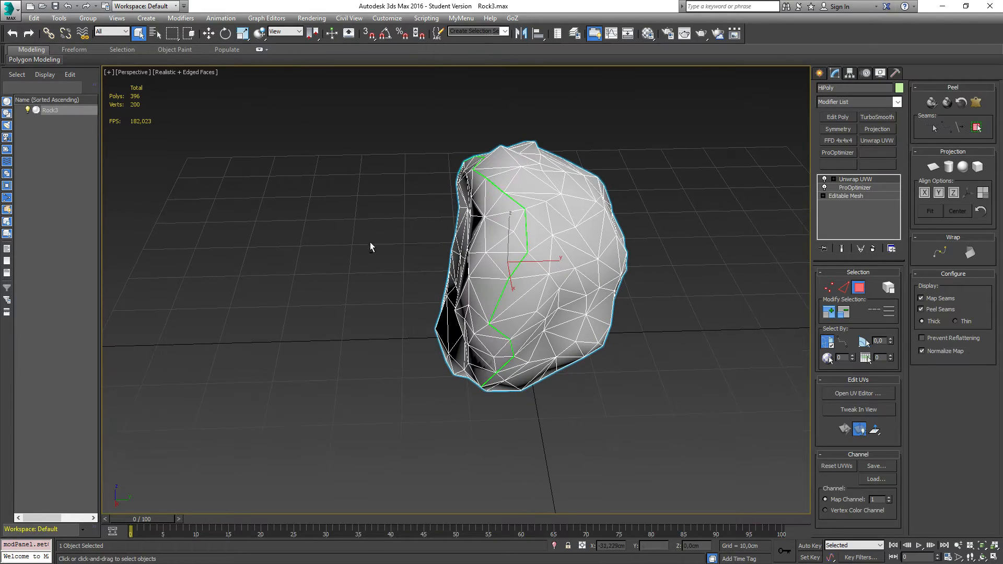
{"action": "middle_click_drag", "start_coordinate": [384, 250], "coordinate": [351, 272], "text": "ctrl+alt"}
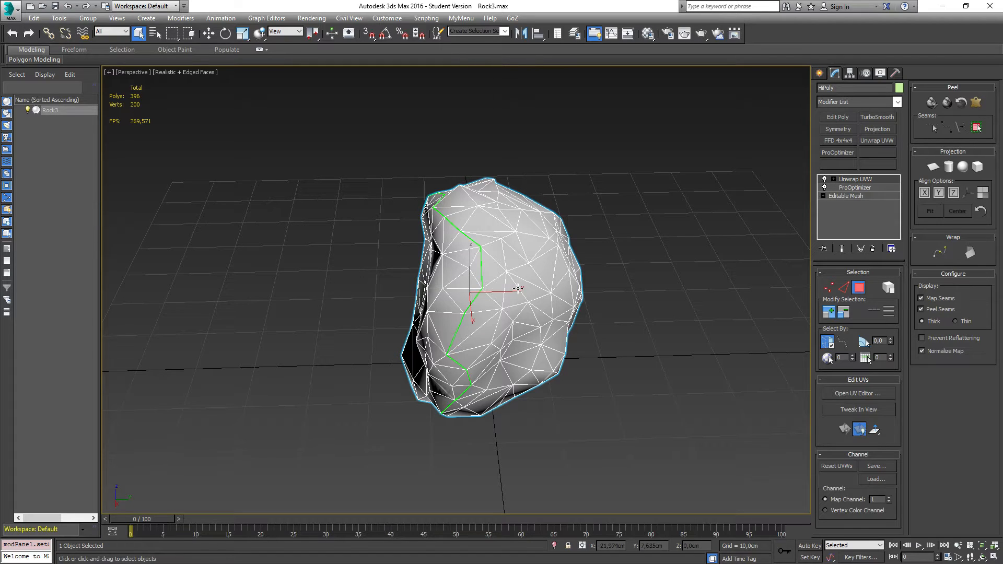
{"action": "middle_click_drag", "start_coordinate": [369, 306], "coordinate": [314, 320], "text": "alt"}
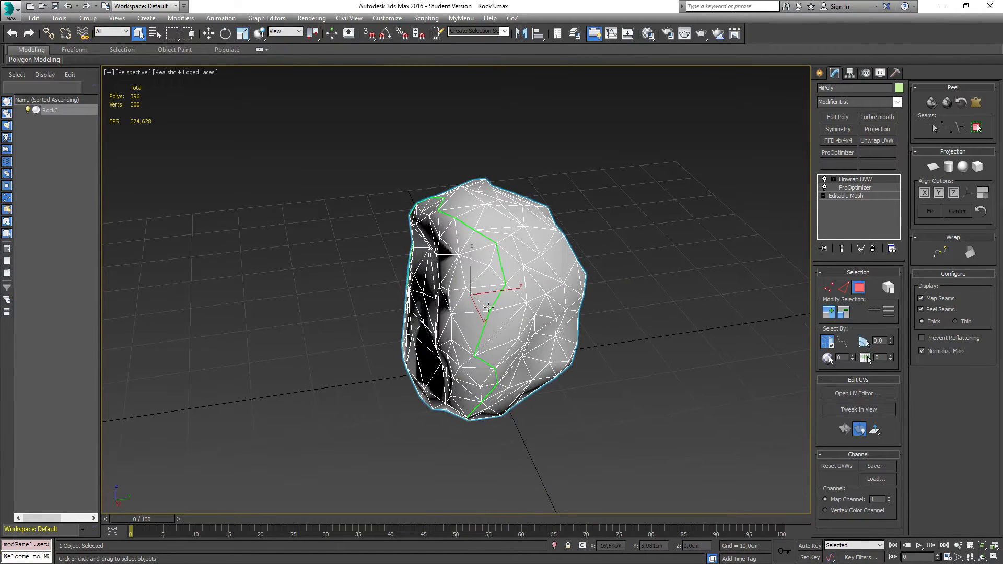
Clone the rock as a single copy moved sideways along the Y axis and name the copy HiPoly.
{"action": "left_click", "coordinate": [519, 271]}
{"action": "key", "text": "w"}
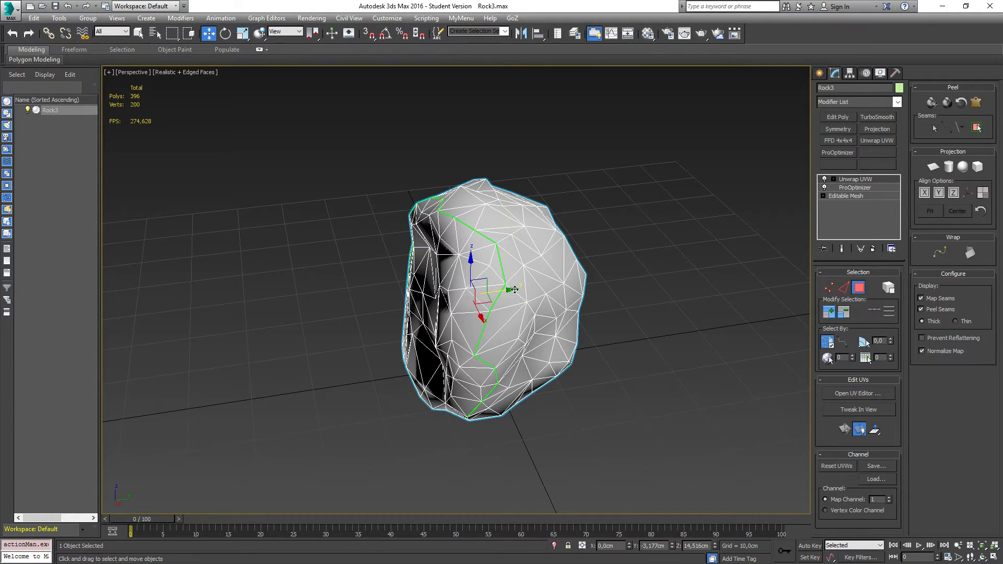
{"action": "left_click_drag", "start_coordinate": [515, 289], "coordinate": [319, 314], "text": "shift"}
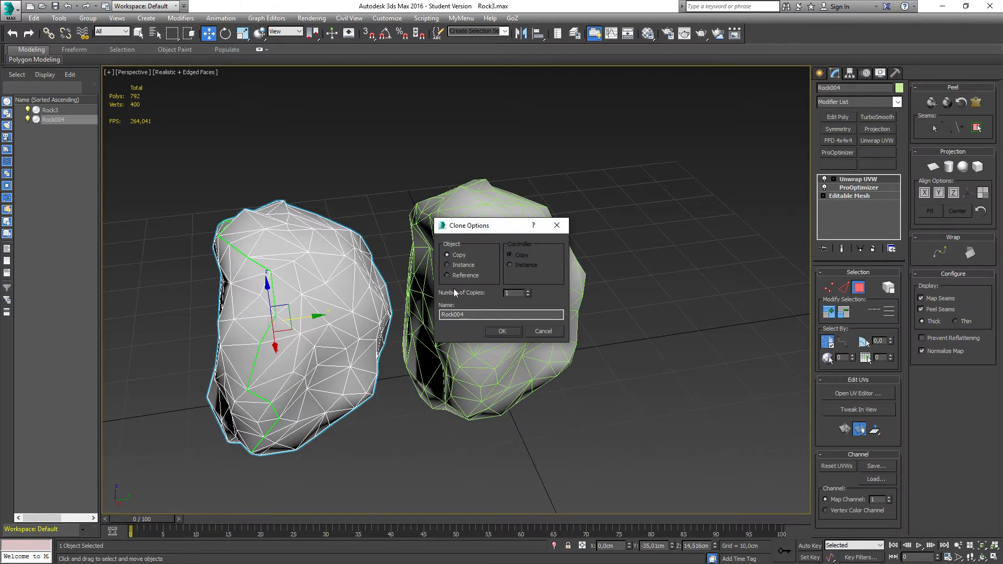
{"action": "left_click_drag", "start_coordinate": [482, 315], "coordinate": [337, 308]}
{"action": "type", "text": "Hio"}
{"action": "type", "text": "Poly"}
{"action": "left_click", "coordinate": [502, 333]}
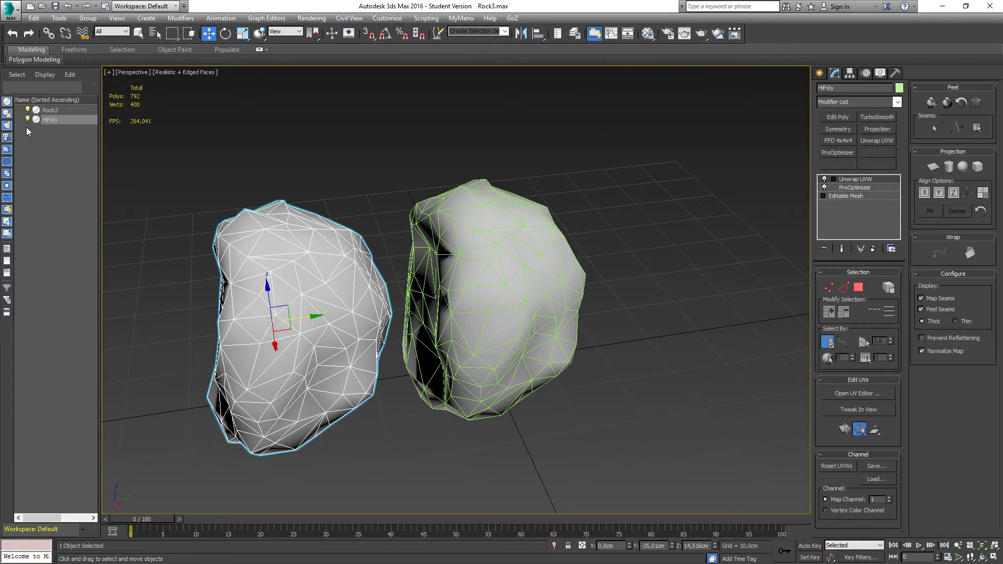
Rename the original rock, Rock3, as LoPoly.
{"action": "left_click", "coordinate": [51, 110]}
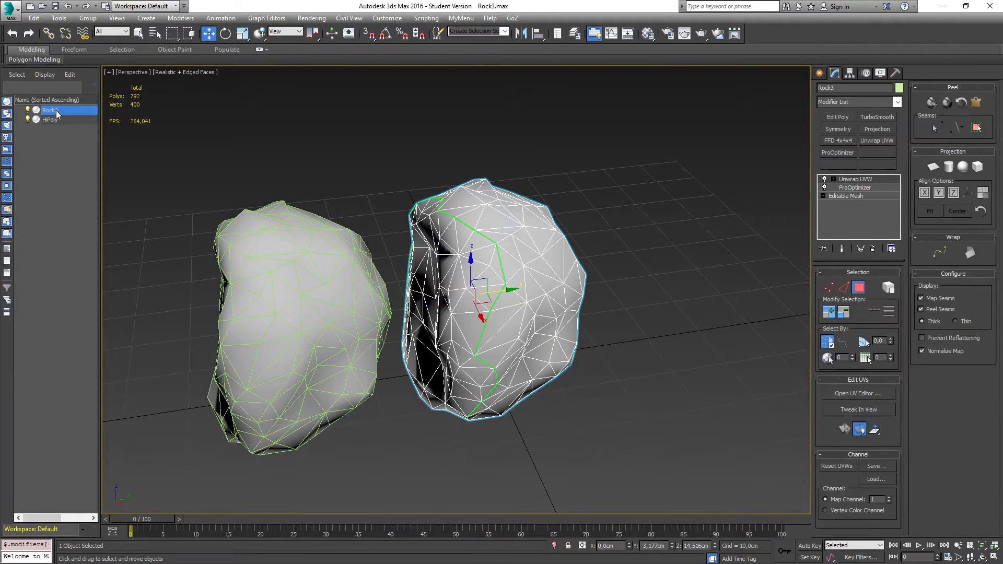
{"action": "left_click", "coordinate": [62, 110]}
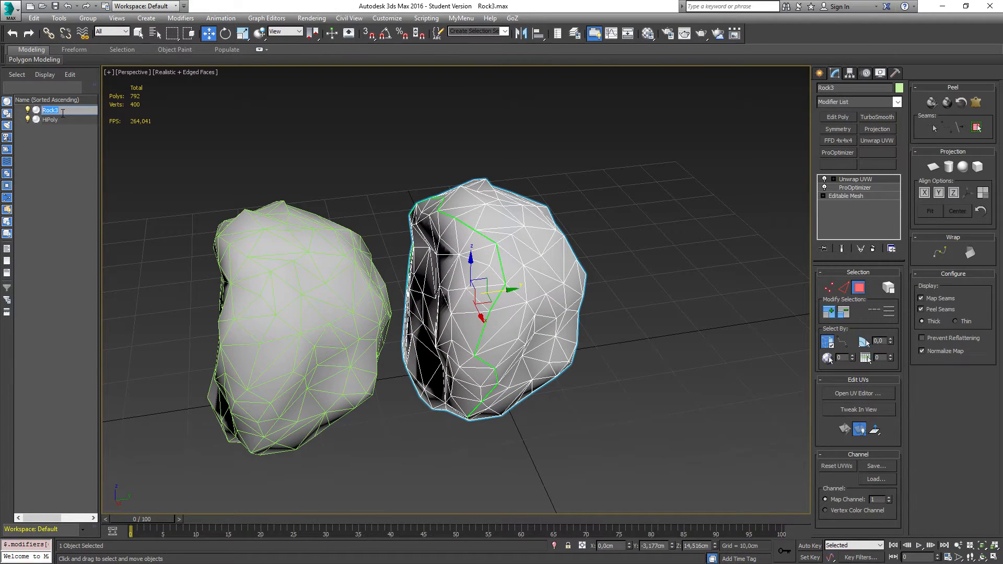
{"action": "type", "text": "LoPoly"}
{"action": "key", "text": "Return"}
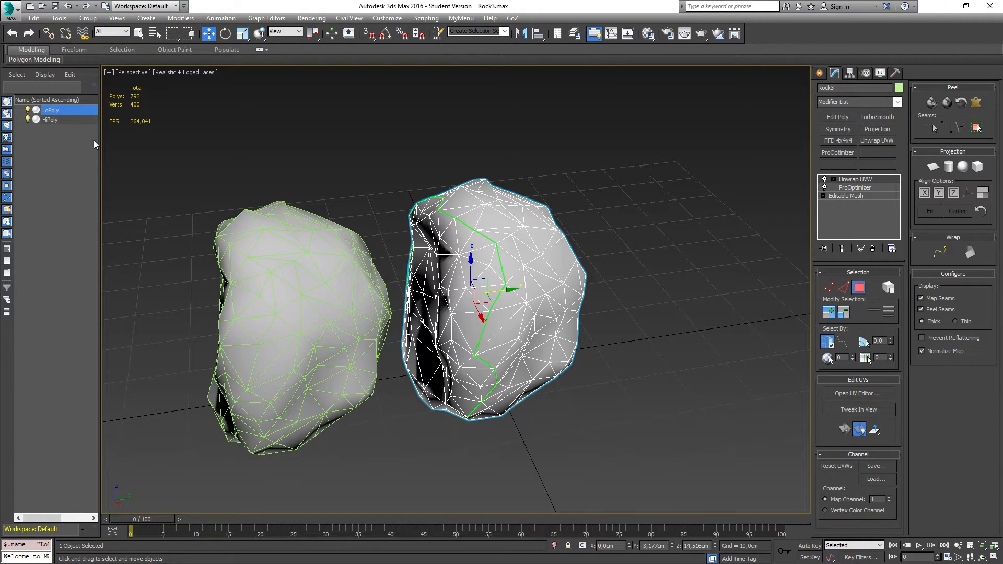
Delete the Unwrap UVW and ProOptimizer modifiers from HiPoly, leaving only its Editable Mesh.
{"action": "left_click", "coordinate": [58, 121]}
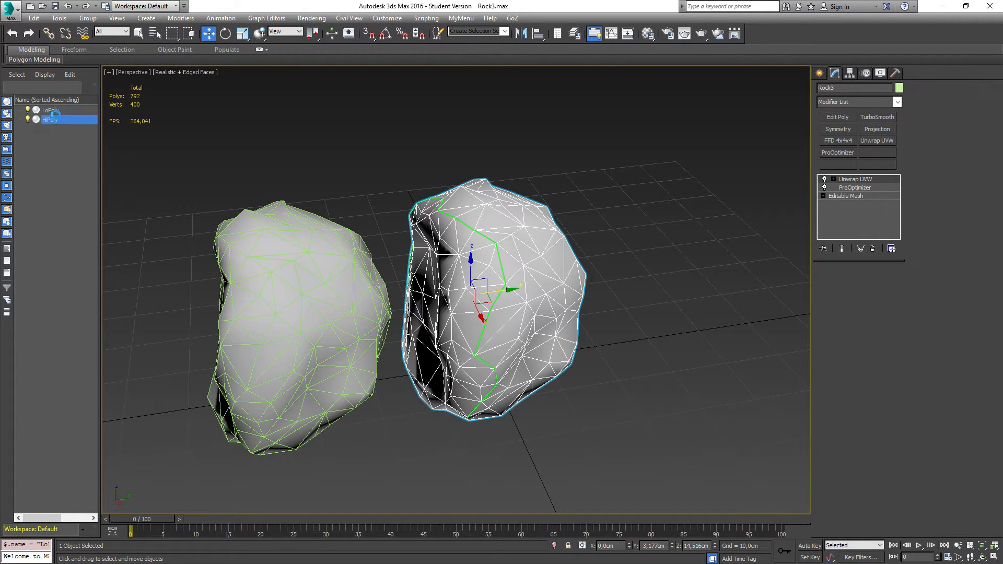
{"action": "right_click", "coordinate": [860, 179]}
{"action": "left_click", "coordinate": [886, 197]}
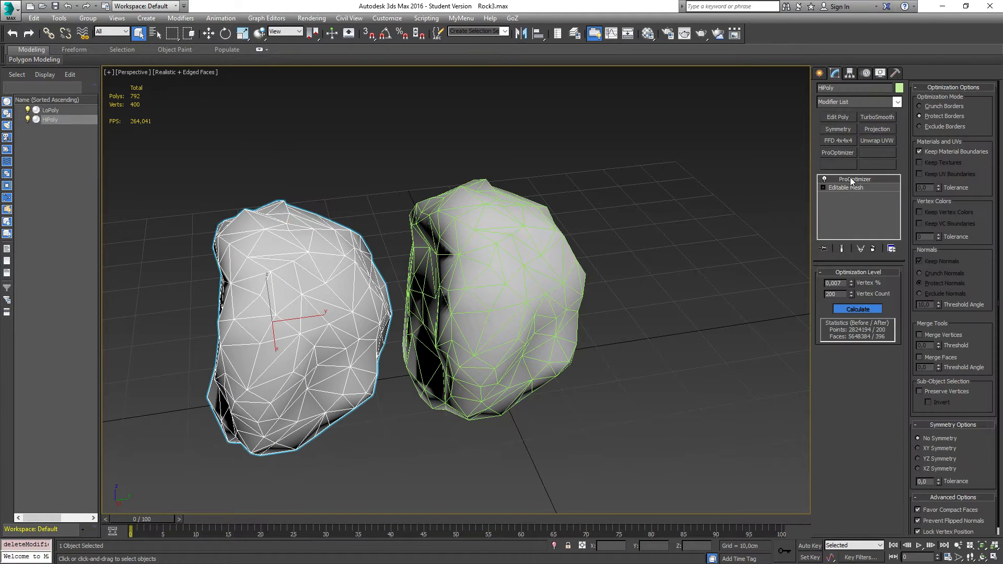
{"action": "right_click", "coordinate": [851, 179]}
{"action": "left_click", "coordinate": [876, 198]}
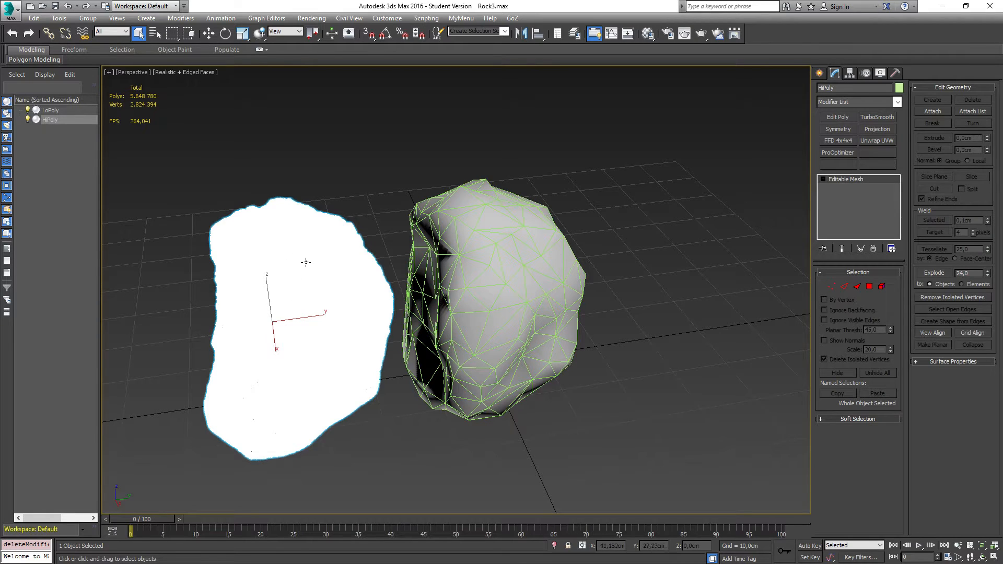
Collapse the modifier stack of LoPoly down from Unwrap UVW into an Editable Mesh.
{"action": "left_click", "coordinate": [462, 254]}
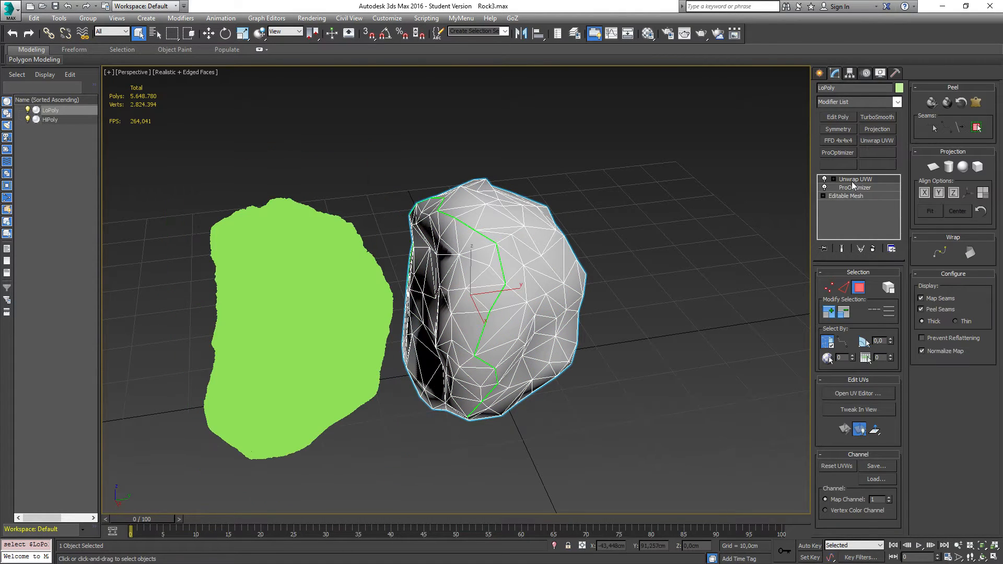
{"action": "right_click", "coordinate": [853, 181]}
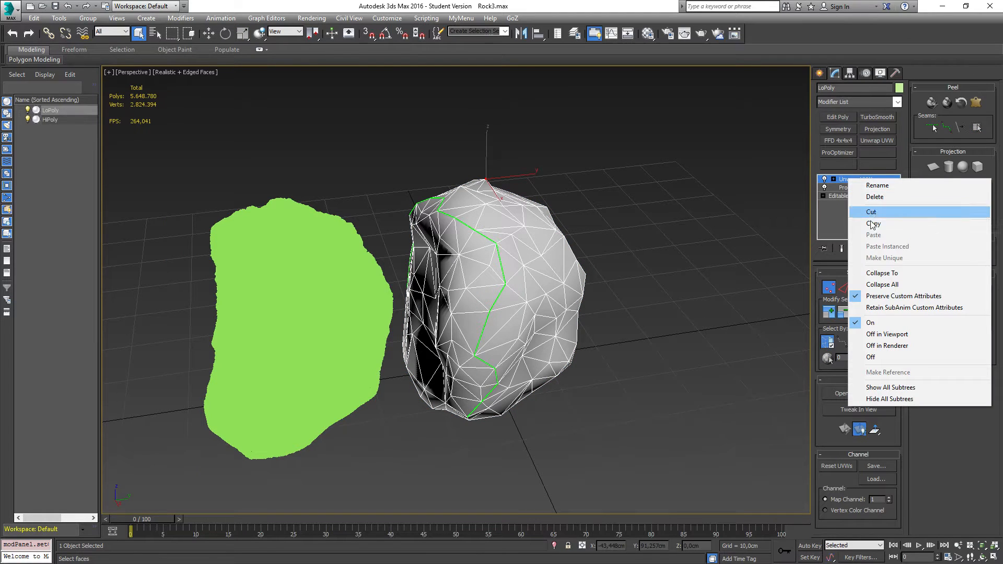
{"action": "left_click", "coordinate": [882, 272]}
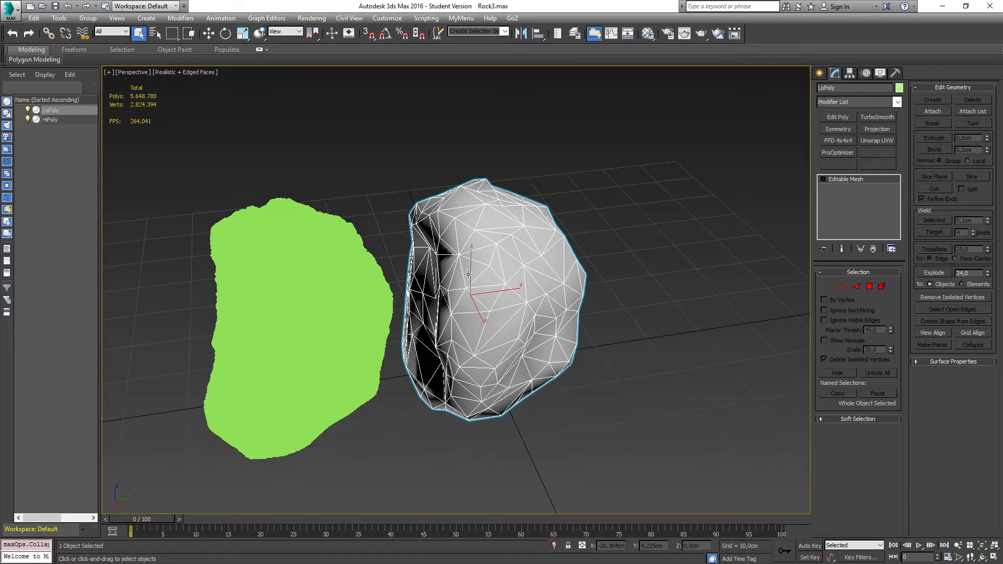
Copy LoPoly's Y position, -3,177 cm, to HiPoly so that both rocks occupy the same place.
{"action": "left_click", "coordinate": [478, 286]}
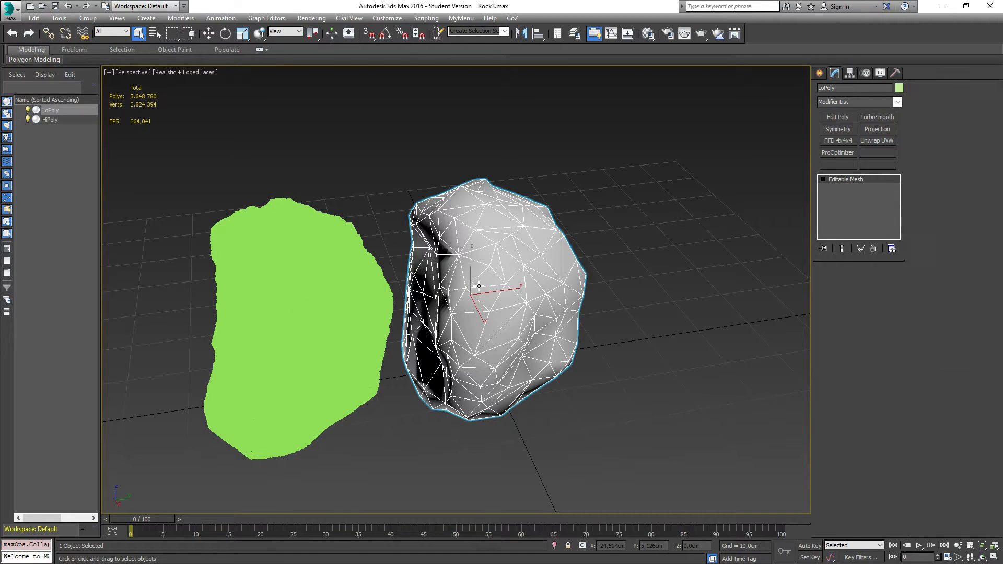
{"action": "key", "text": "w"}
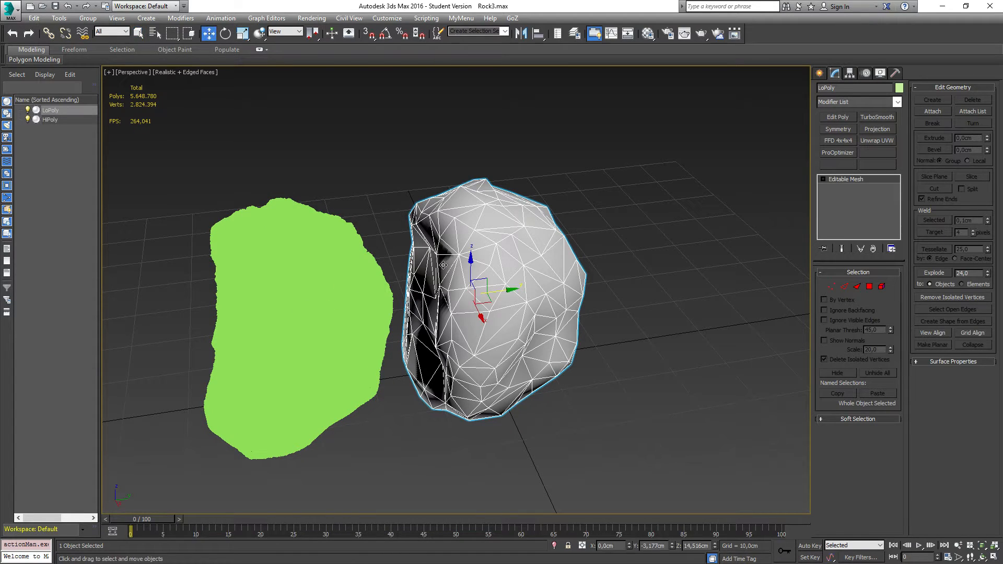
{"action": "left_click", "coordinate": [505, 268]}
{"action": "left_click", "coordinate": [665, 546]}
{"action": "key", "text": "ctrl+c"}
{"action": "left_click", "coordinate": [295, 309]}
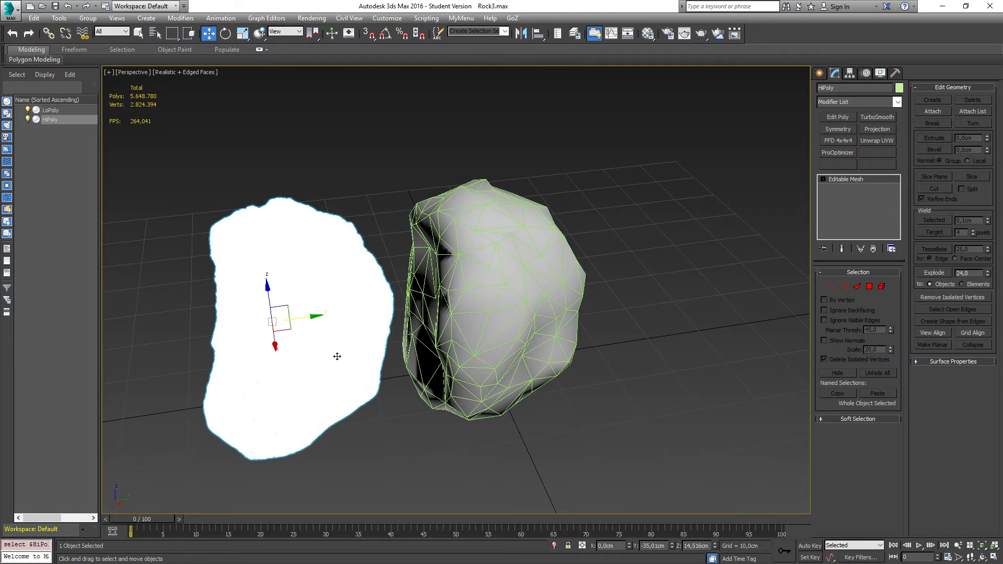
{"action": "left_click", "coordinate": [667, 547]}
{"action": "key", "text": "ctrl+v"}
{"action": "key", "text": "Return"}
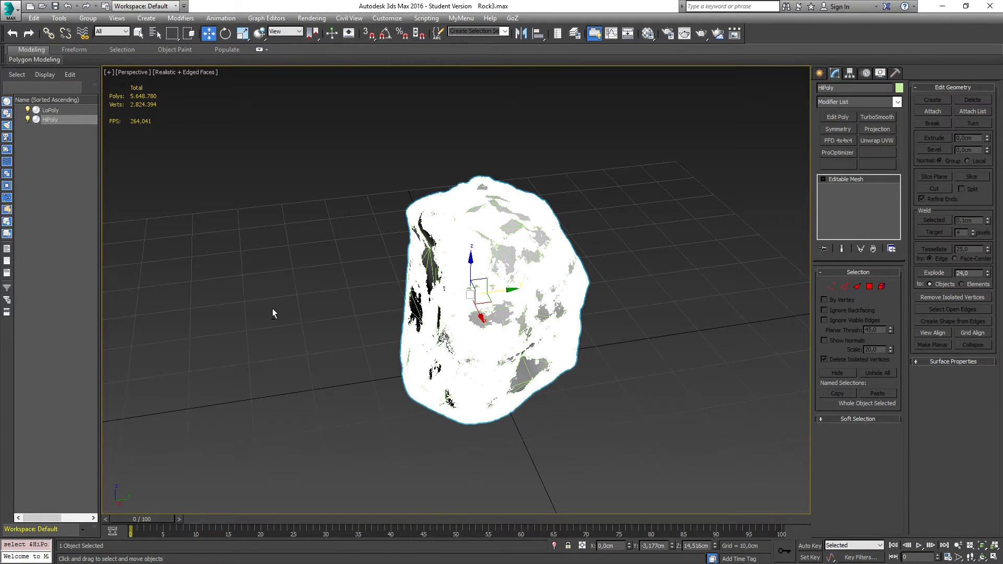
Add a Projection modifier to LoPoly.
{"action": "middle_click_drag", "start_coordinate": [272, 313], "coordinate": [88, 120], "text": "alt"}
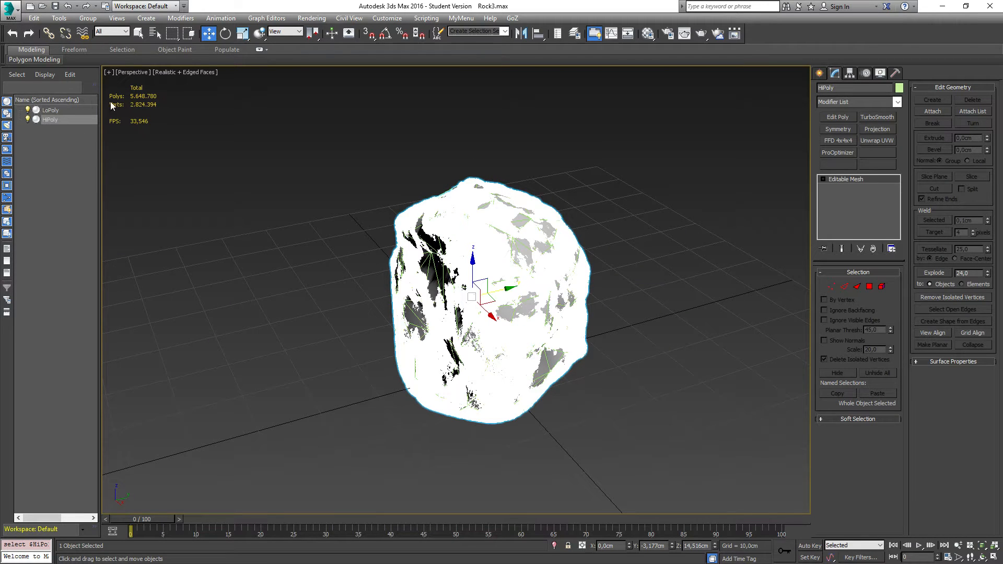
{"action": "left_click", "coordinate": [51, 110]}
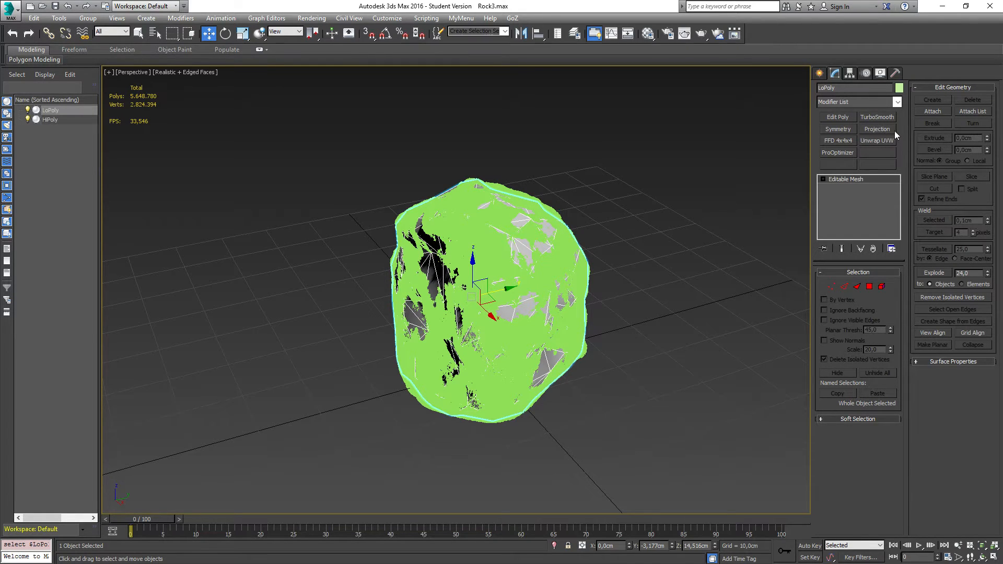
{"action": "left_click", "coordinate": [897, 101]}
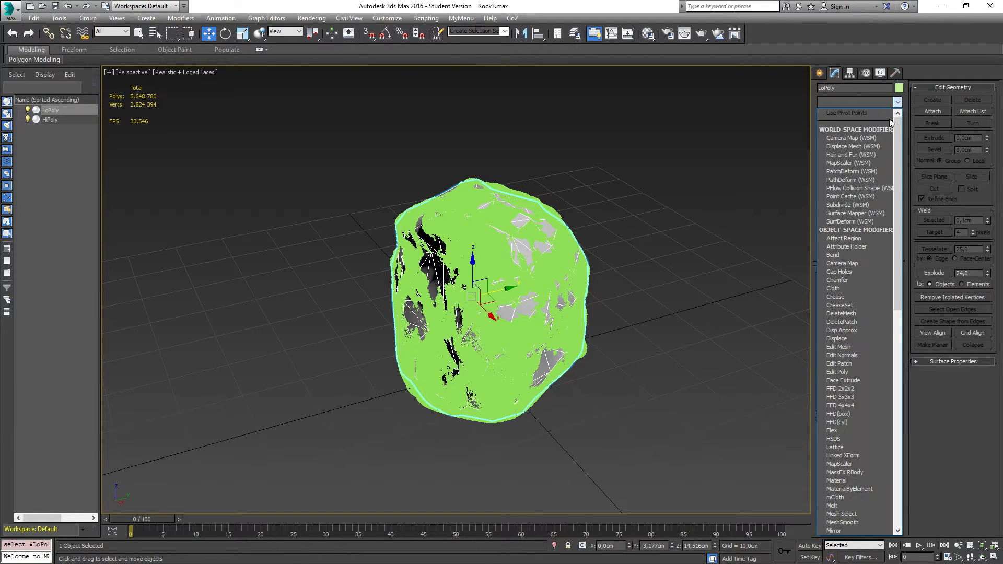
{"action": "scroll", "coordinate": [847, 450], "scroll_direction": "down", "scroll_amount": 3}
{"action": "scroll", "coordinate": [847, 450], "scroll_direction": "down", "scroll_amount": 8}
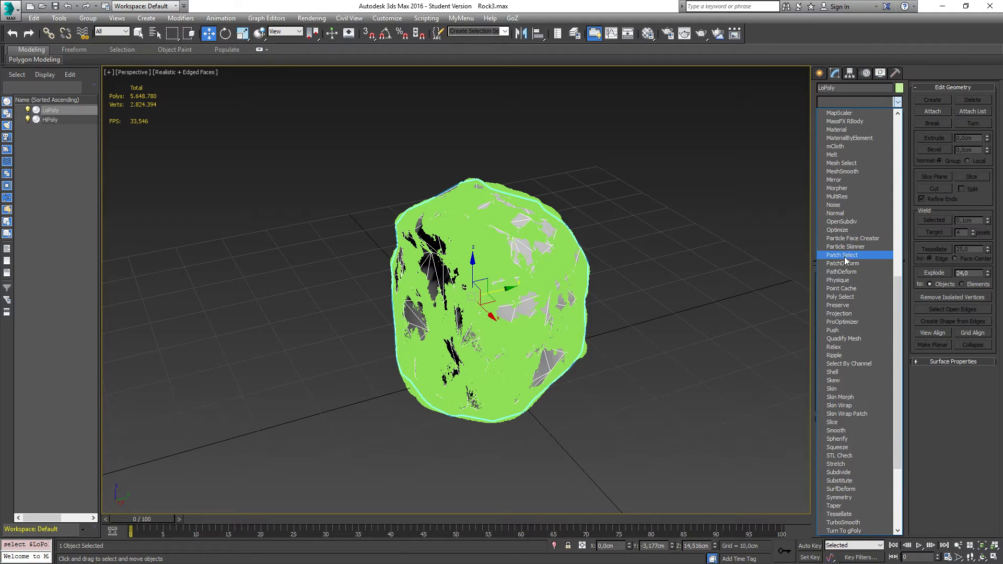
{"action": "left_click", "coordinate": [846, 313]}
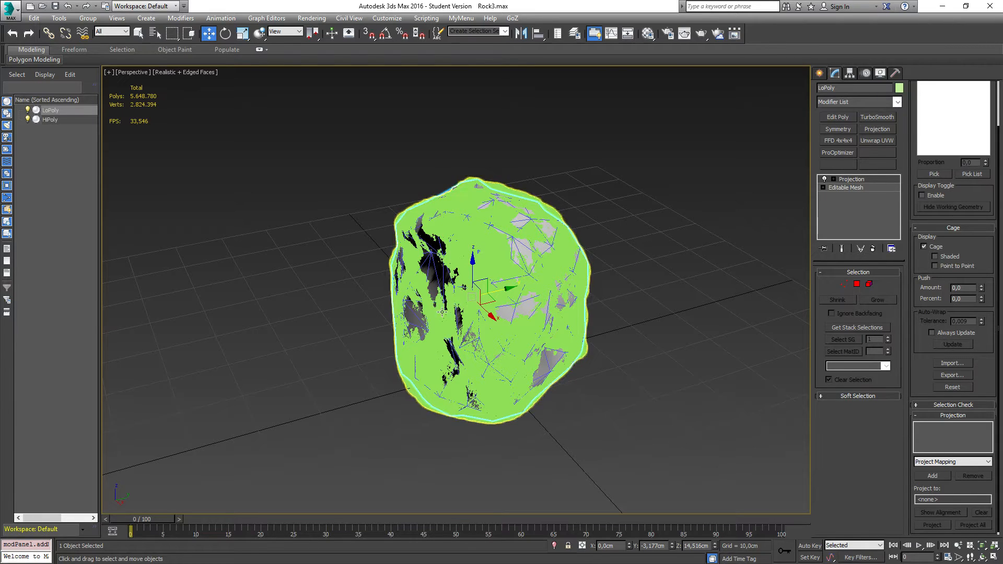
{"action": "mouse_move", "coordinate": [346, 350]}
{"action": "middle_mouse_down", "text": "alt"}
{"action": "mouse_move", "coordinate": [312, 359]}
{"action": "mouse_move", "coordinate": [347, 359]}
{"action": "middle_mouse_up", "text": "alt"}
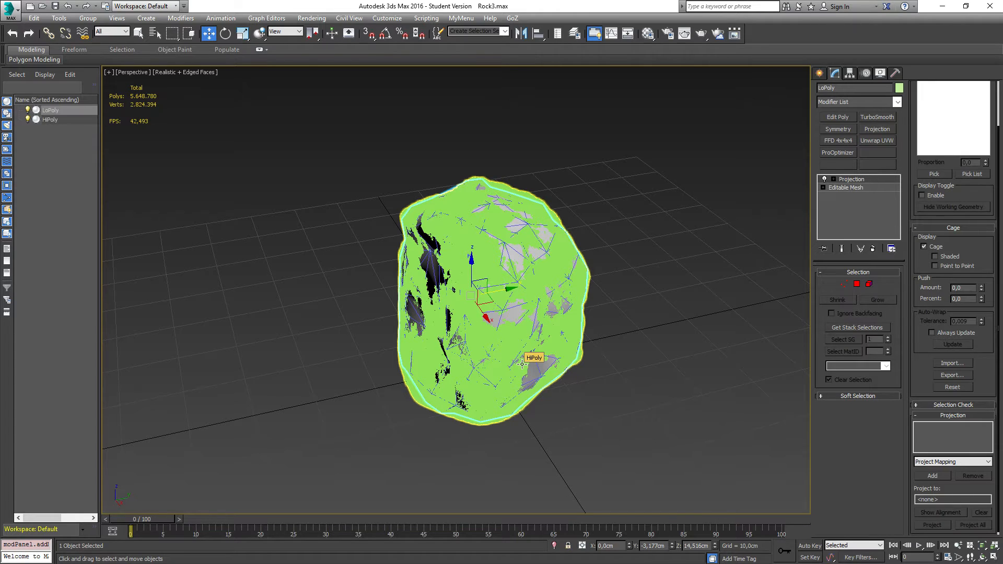
{"action": "left_click", "coordinate": [934, 174]}
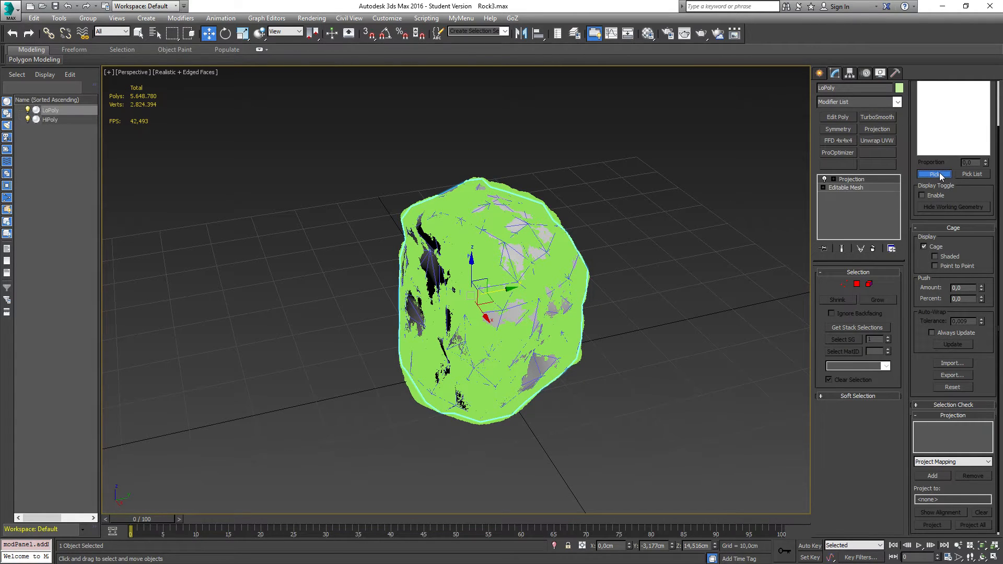
{"action": "left_click", "coordinate": [486, 246]}
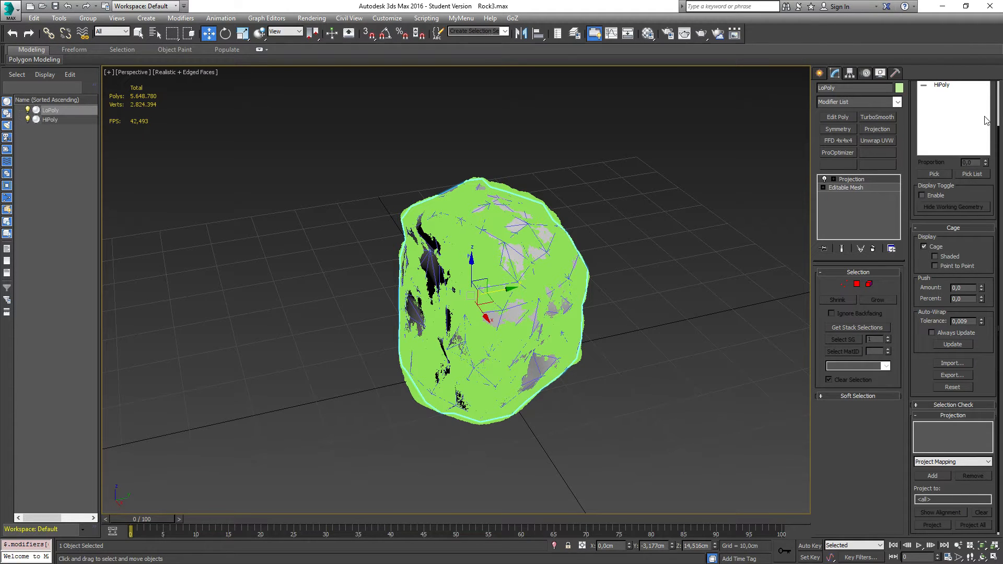
{"action": "left_click_drag", "start_coordinate": [990, 106], "coordinate": [988, 160]}
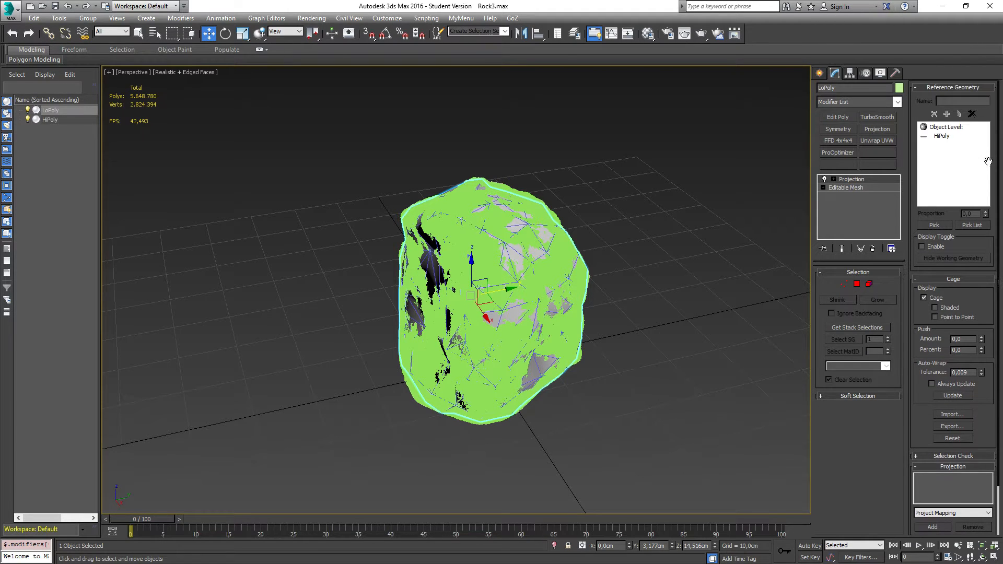
{"action": "left_click", "coordinate": [943, 138]}
{"action": "left_click", "coordinate": [935, 114]}
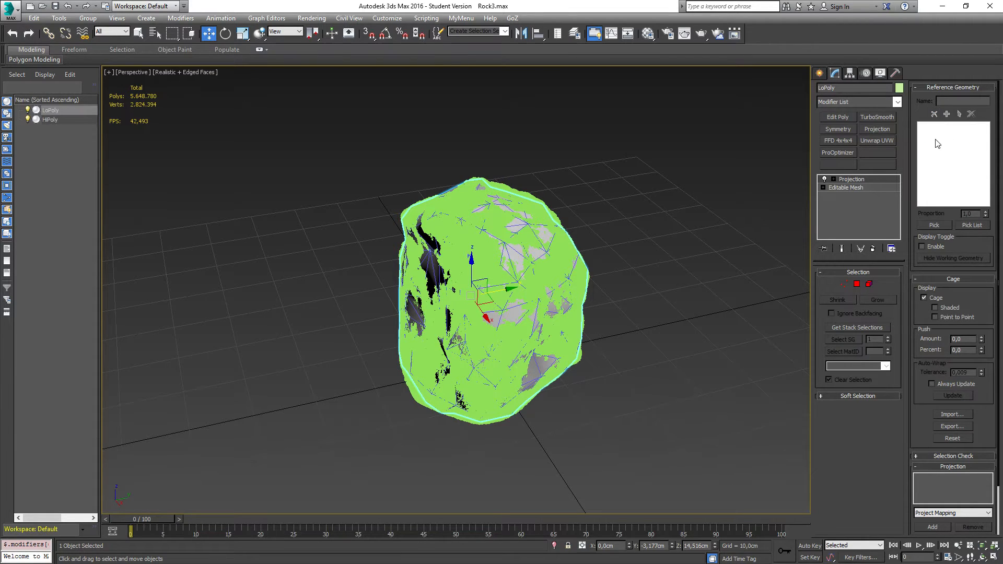
Add HiPoly as the Projection modifier's reference geometry and push the cage outward until it encloses the high-poly rock.
{"action": "left_click", "coordinate": [933, 226]}
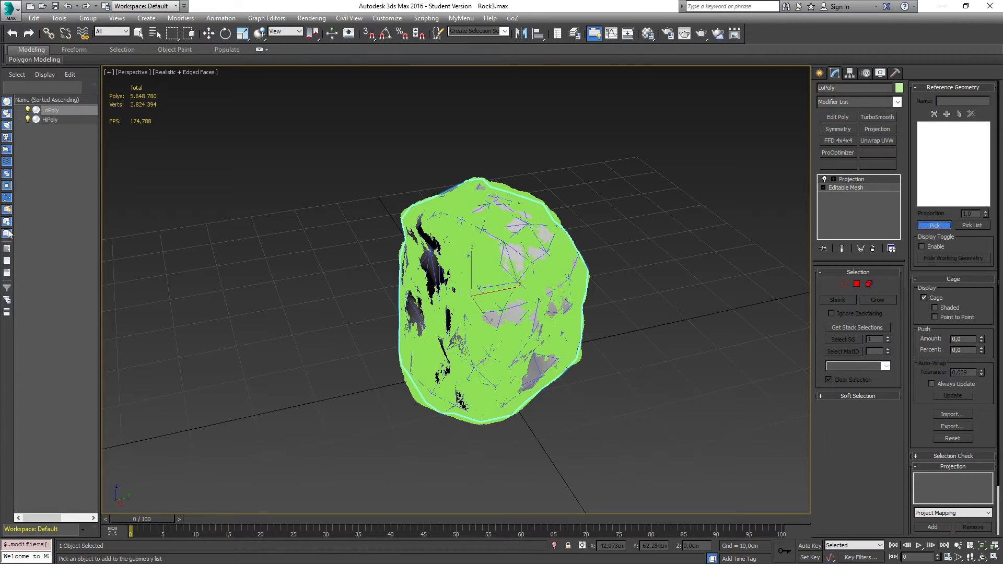
{"action": "left_click", "coordinate": [50, 120]}
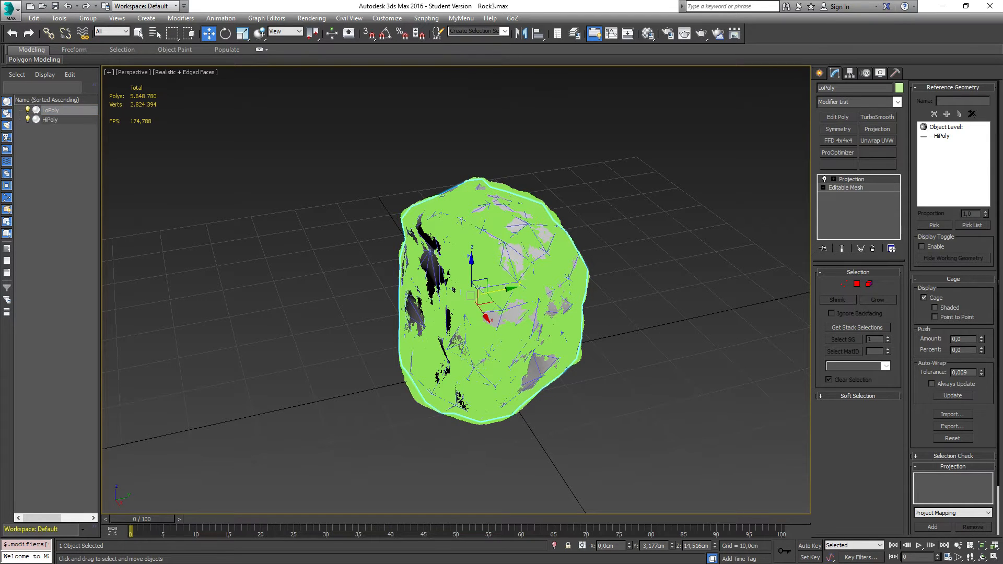
{"action": "scroll", "coordinate": [557, 206], "scroll_direction": "up", "scroll_amount": 2}
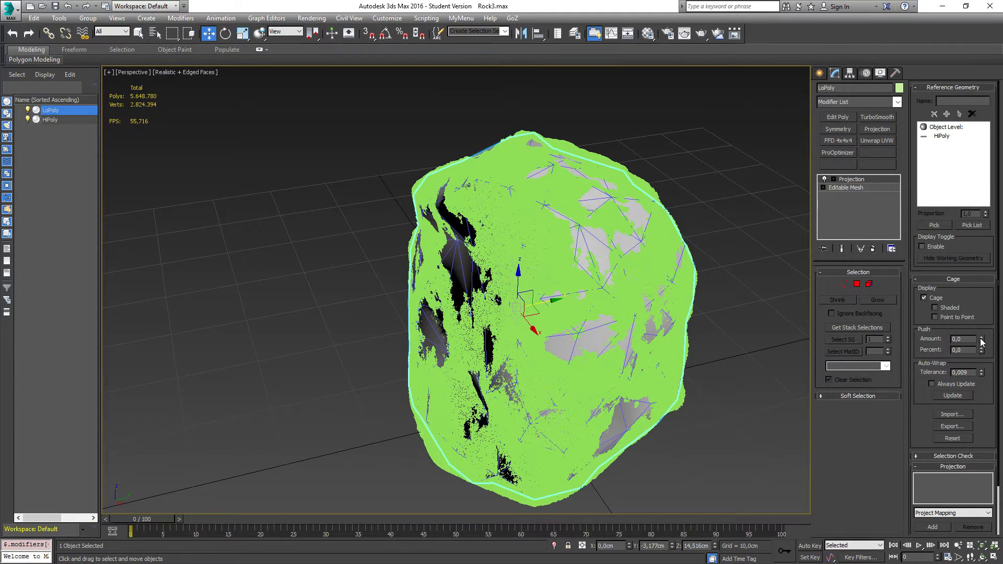
{"action": "left_click_drag", "start_coordinate": [981, 339], "coordinate": [980, 341]}
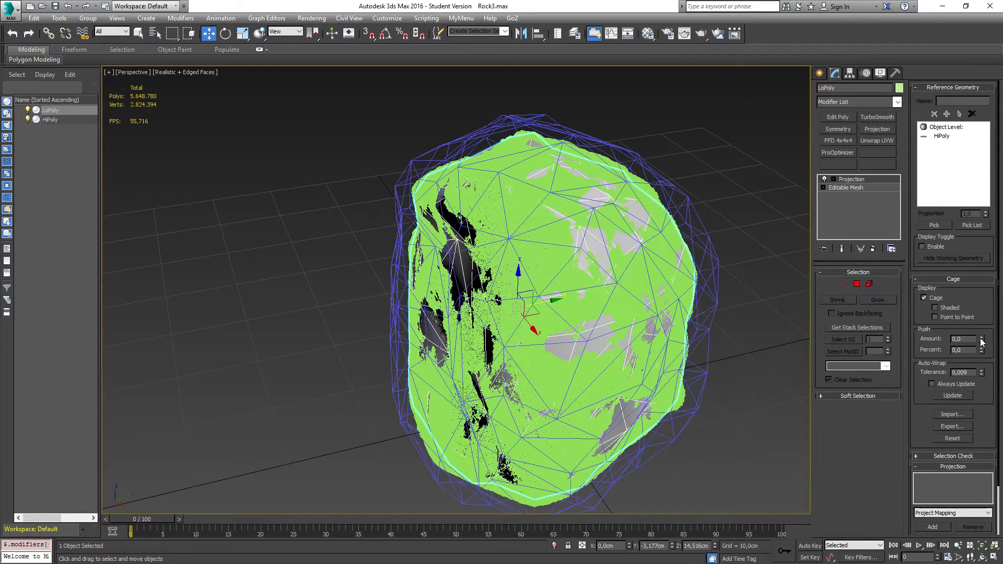
{"action": "middle_click_drag", "start_coordinate": [728, 230], "coordinate": [693, 237], "text": "alt"}
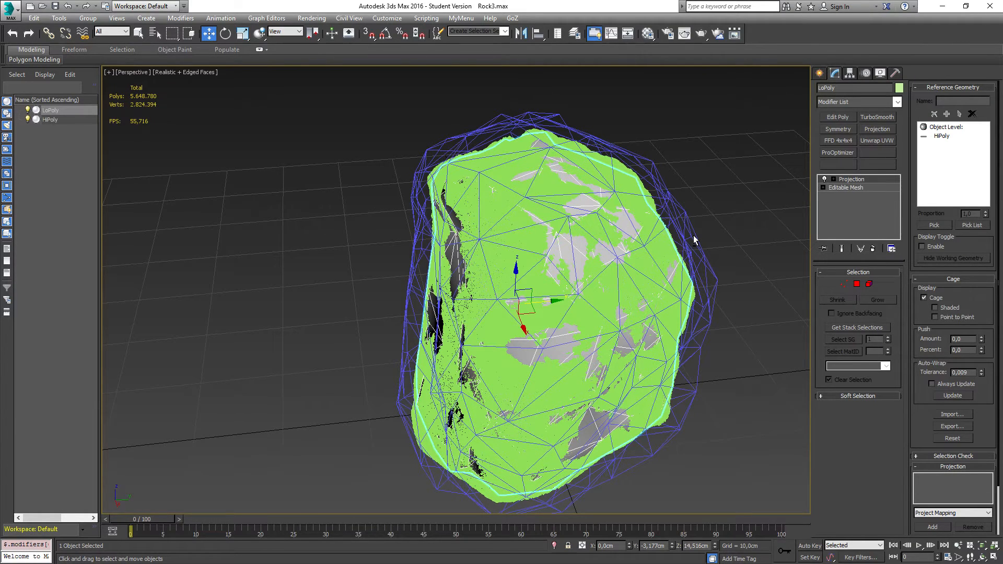
Open Render To Texture for LoPoly and enable projection mapping through its Projection modifier.
{"action": "middle_click_drag", "start_coordinate": [694, 235], "coordinate": [691, 272], "text": "alt"}
{"action": "scroll", "coordinate": [551, 324], "scroll_direction": "down", "scroll_amount": 2}
{"action": "scroll", "coordinate": [551, 324], "scroll_direction": "up", "scroll_amount": 2}
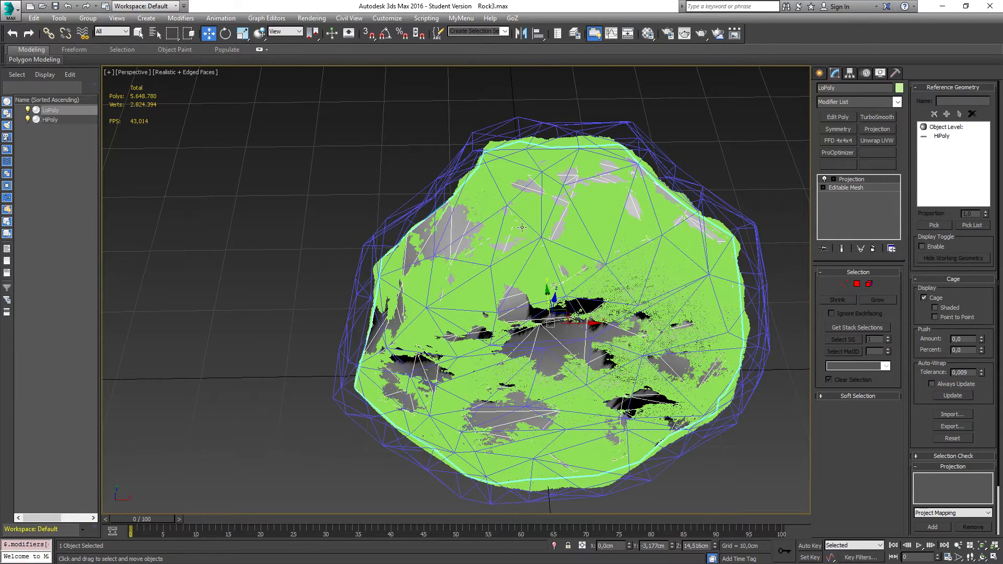
{"action": "middle_click_drag", "start_coordinate": [267, 246], "coordinate": [278, 255], "text": "alt"}
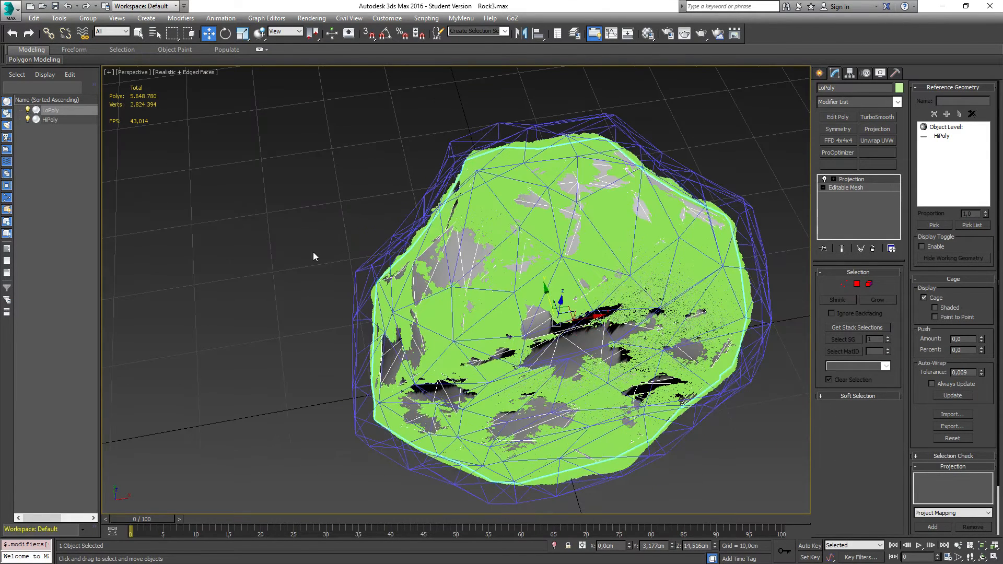
{"action": "left_click", "coordinate": [301, 19]}
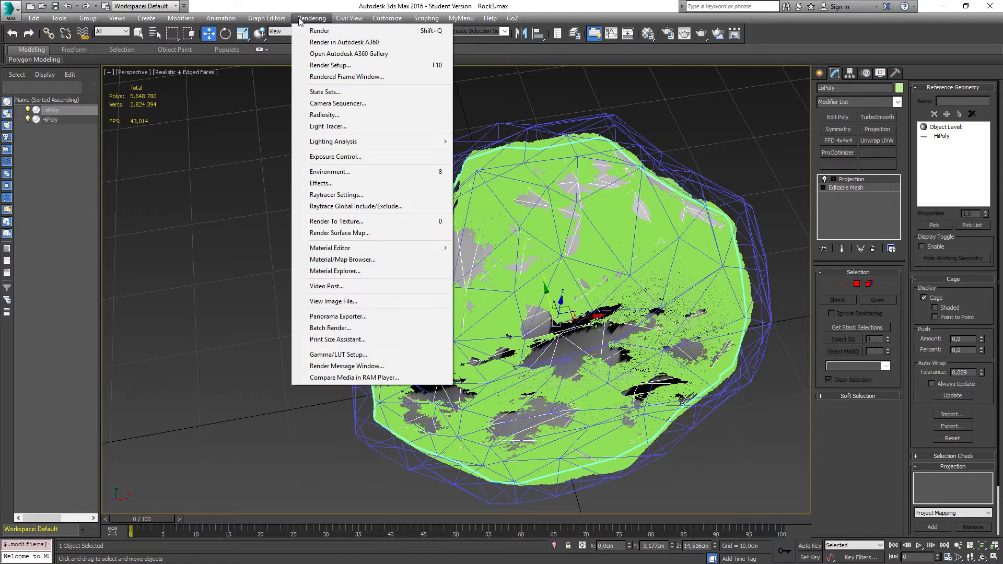
{"action": "left_click", "coordinate": [368, 225]}
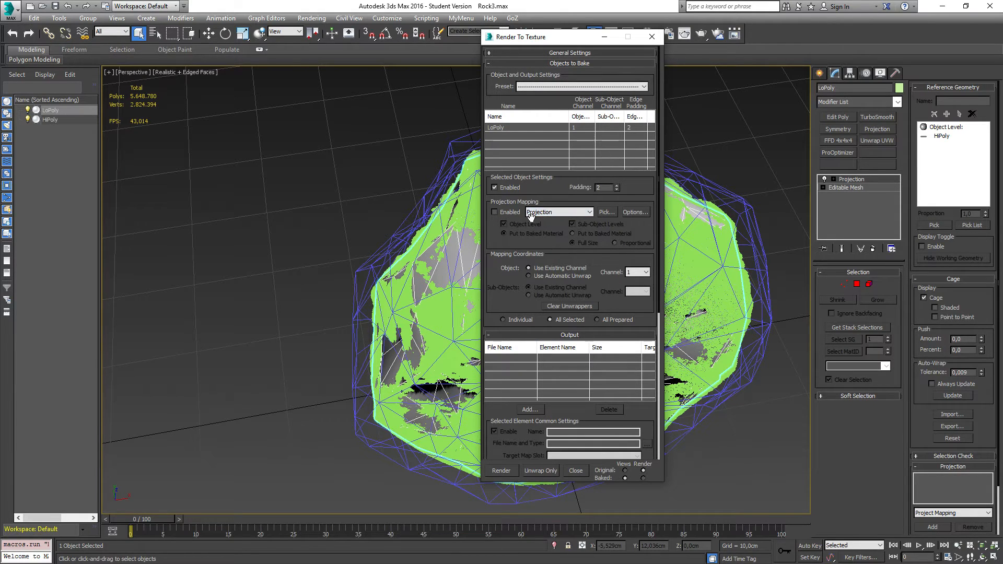
{"action": "left_click", "coordinate": [497, 212]}
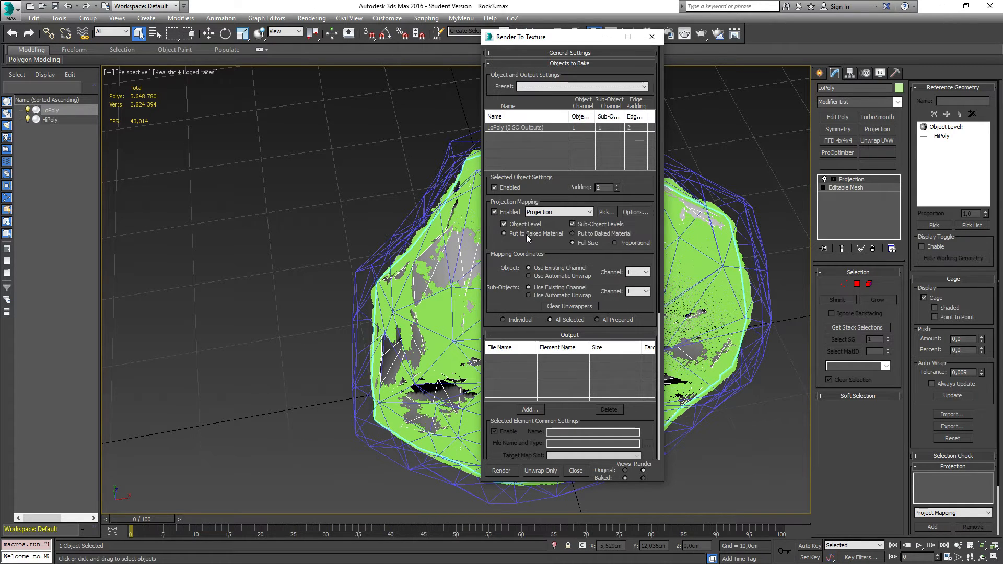
In the projection options' render setup, choose the Hammersley global supersampler and the Catmull-Rom antialiasing filter.
{"action": "left_click", "coordinate": [637, 211]}
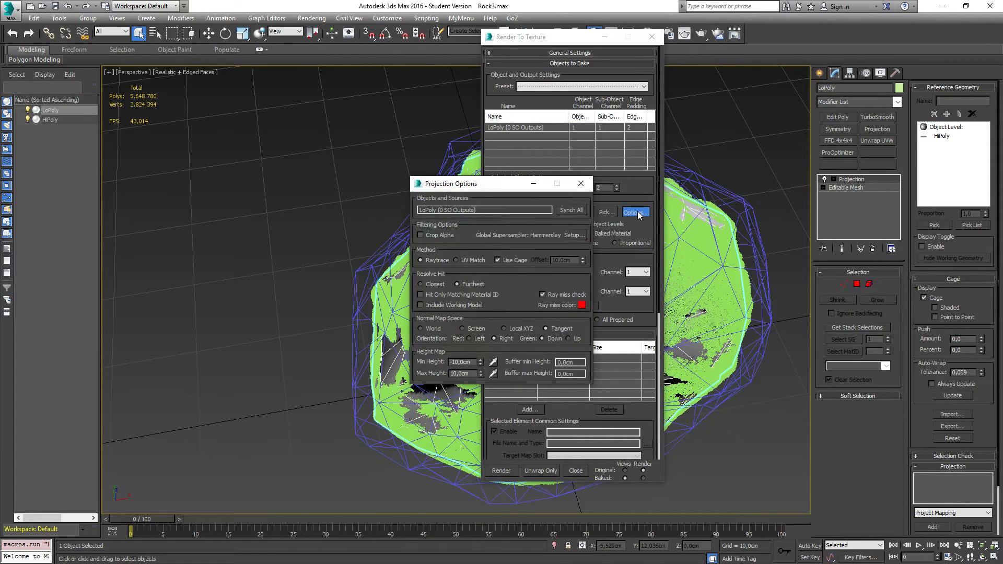
{"action": "left_click", "coordinate": [575, 236]}
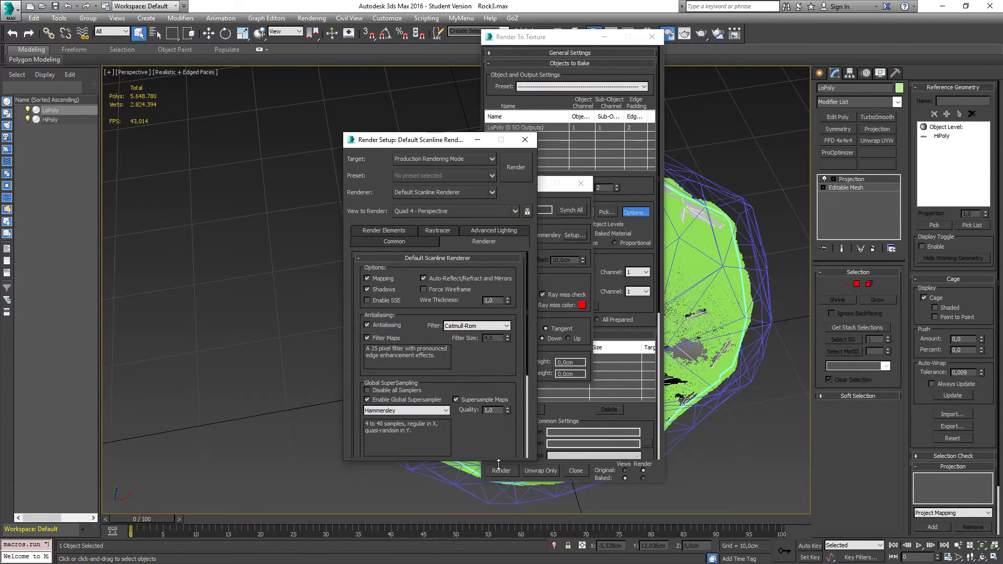
{"action": "left_click", "coordinate": [403, 410]}
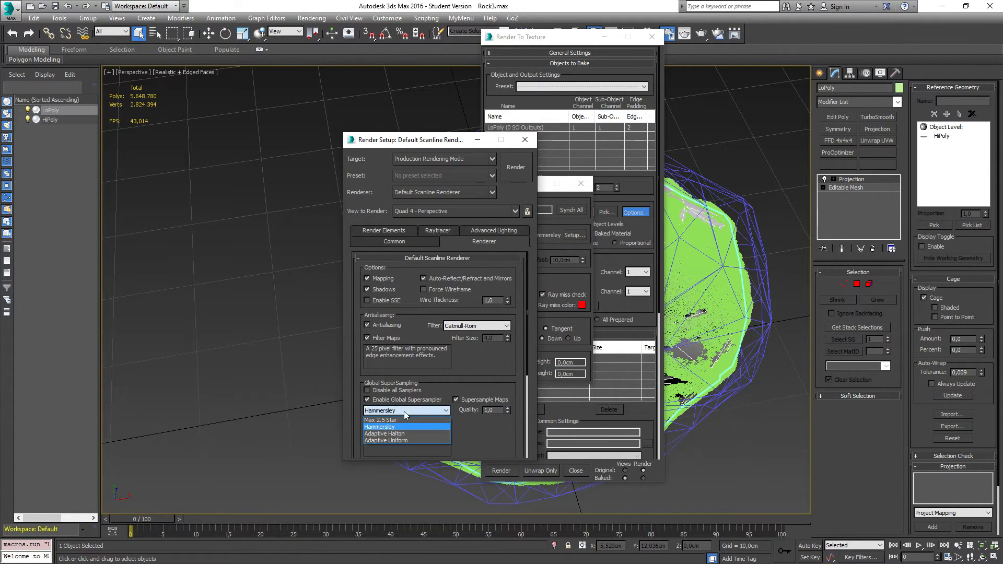
{"action": "left_click", "coordinate": [376, 428]}
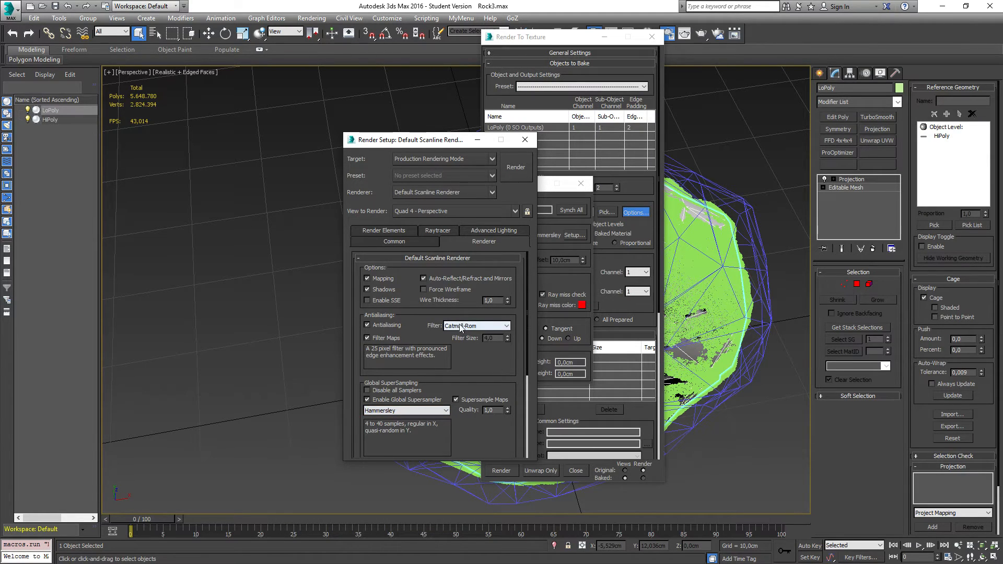
{"action": "left_click", "coordinate": [498, 326]}
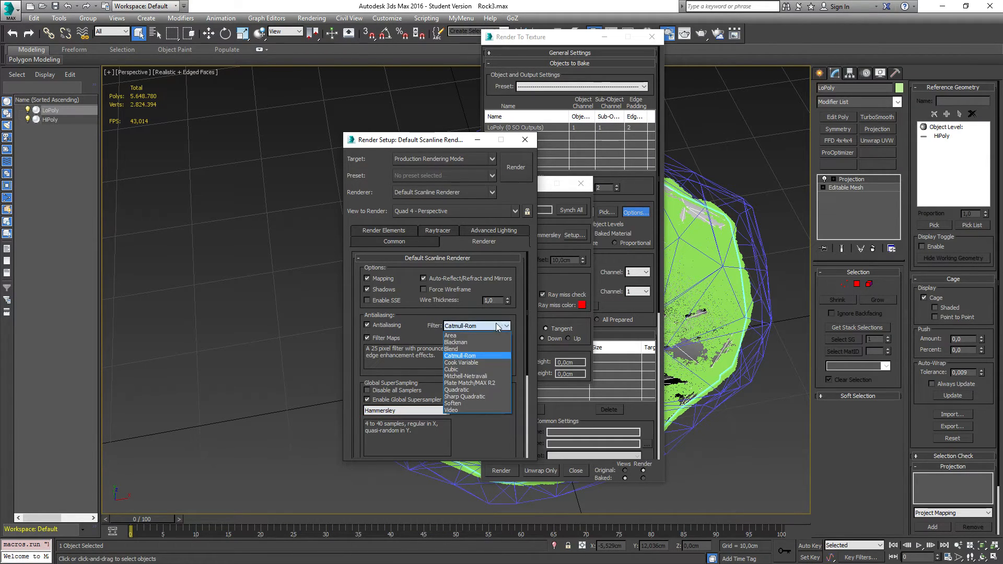
{"action": "left_click", "coordinate": [456, 356]}
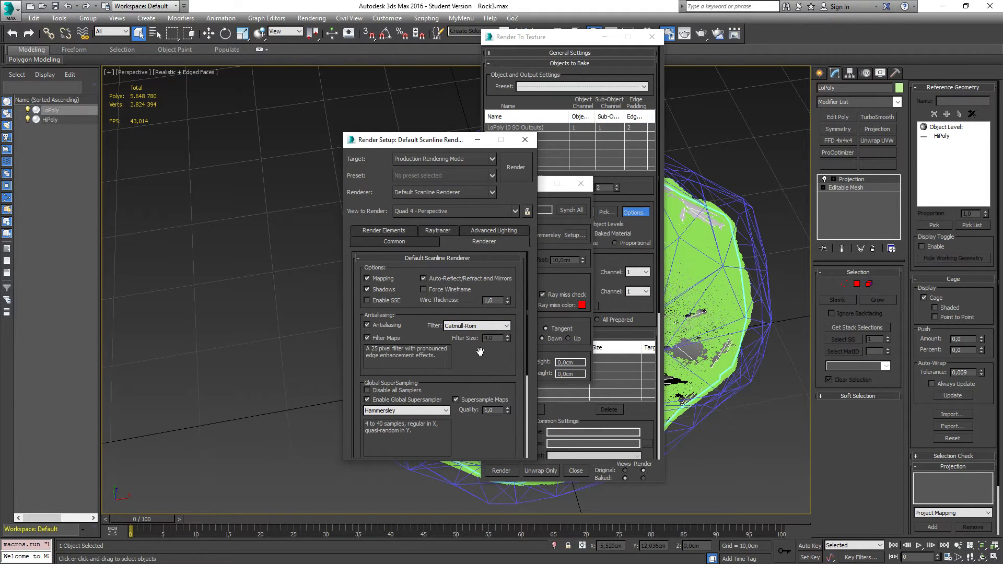
{"action": "double_click", "coordinate": [491, 410]}
{"action": "left_click", "coordinate": [525, 139]}
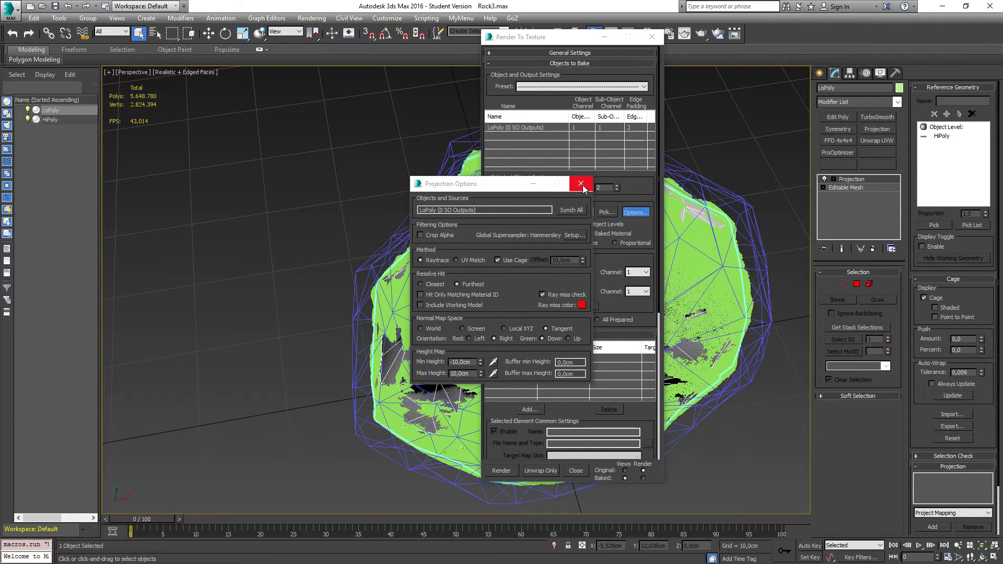
{"action": "left_click", "coordinate": [580, 184]}
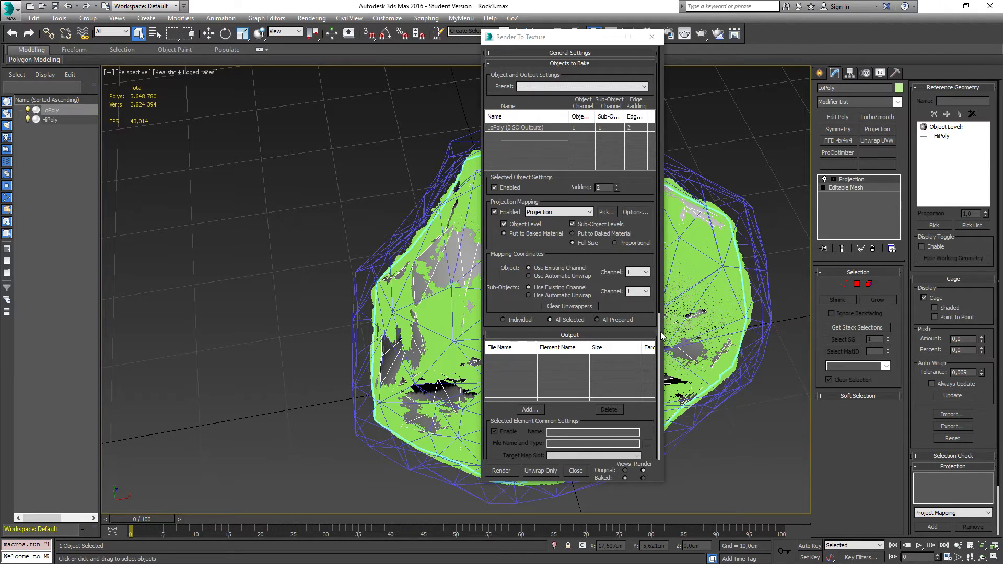
Add a NormalsMap output element to the LoPoly bake and set its size to 1024x1024.
{"action": "left_click_drag", "start_coordinate": [656, 333], "coordinate": [647, 249]}
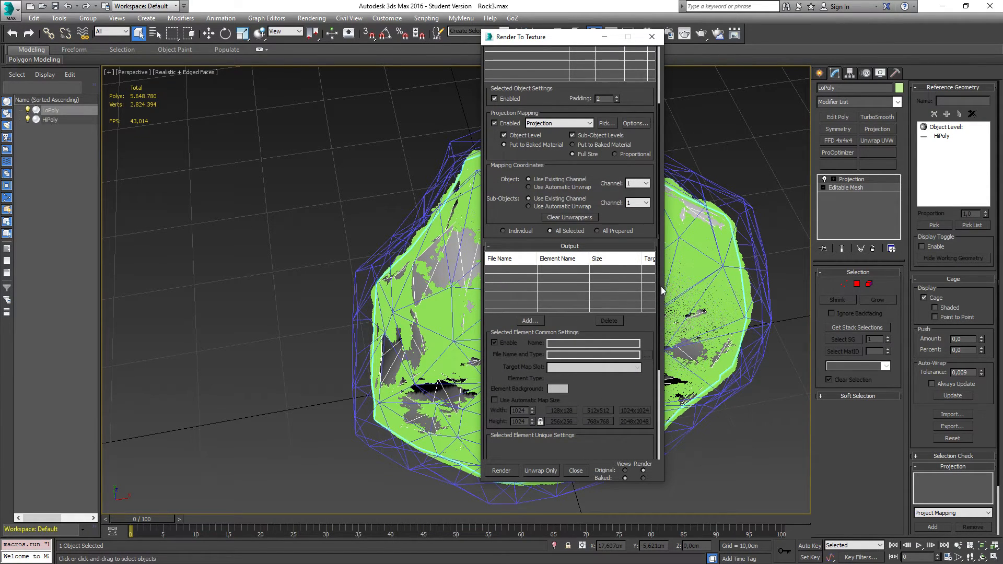
{"action": "scroll", "coordinate": [653, 290], "scroll_direction": "down", "scroll_amount": 2}
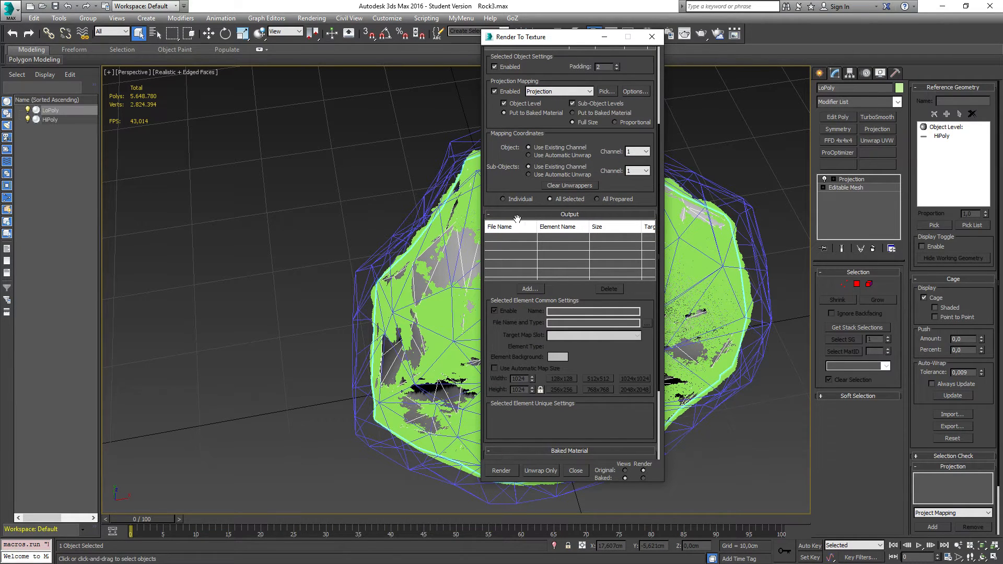
{"action": "left_click", "coordinate": [529, 288]}
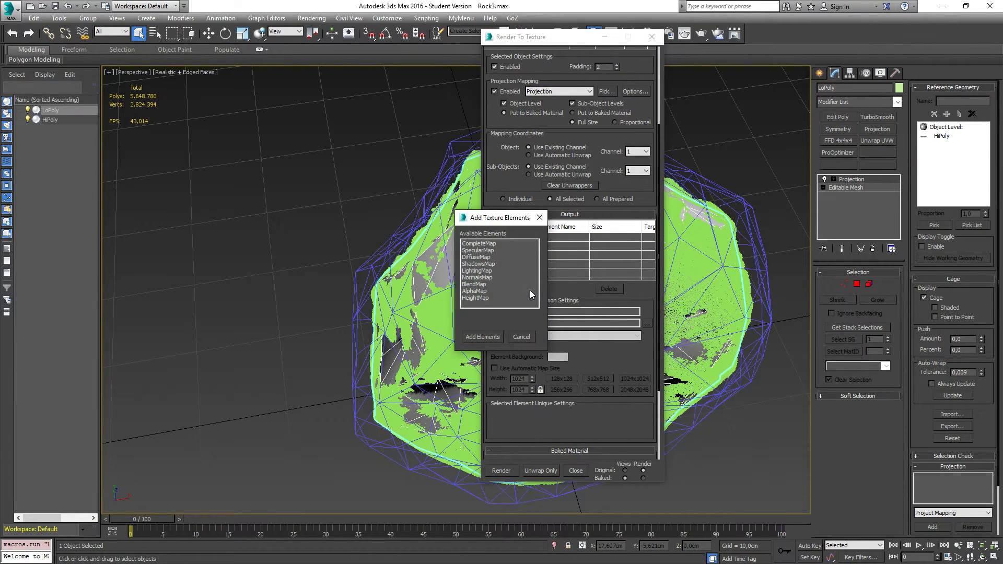
{"action": "left_click", "coordinate": [479, 279]}
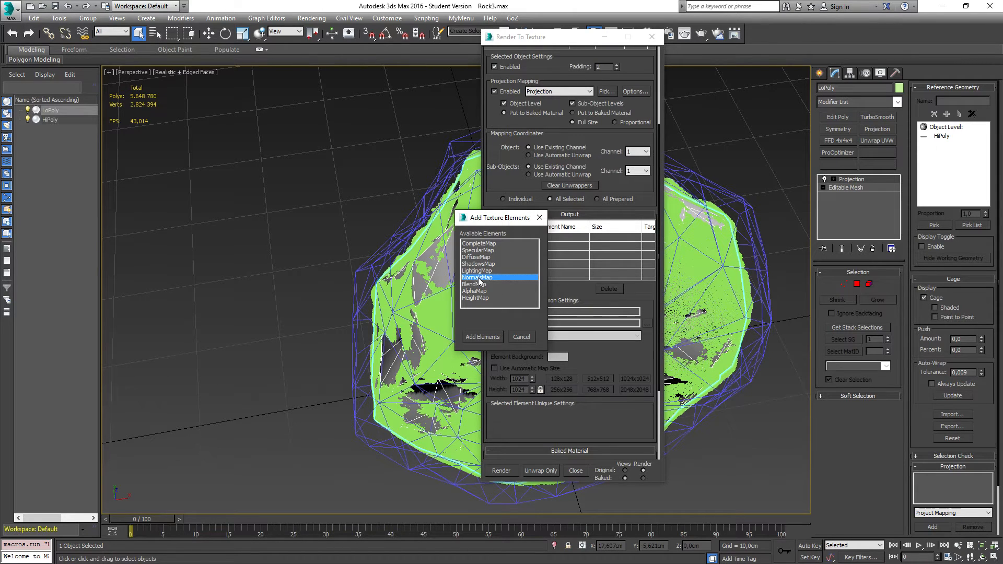
{"action": "double_click", "coordinate": [480, 278]}
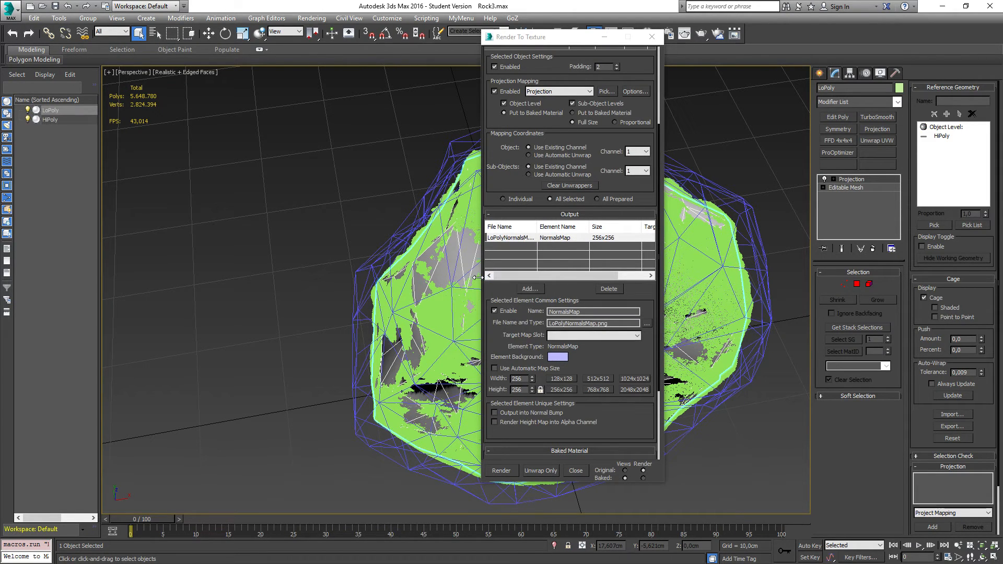
{"action": "left_click", "coordinate": [632, 379]}
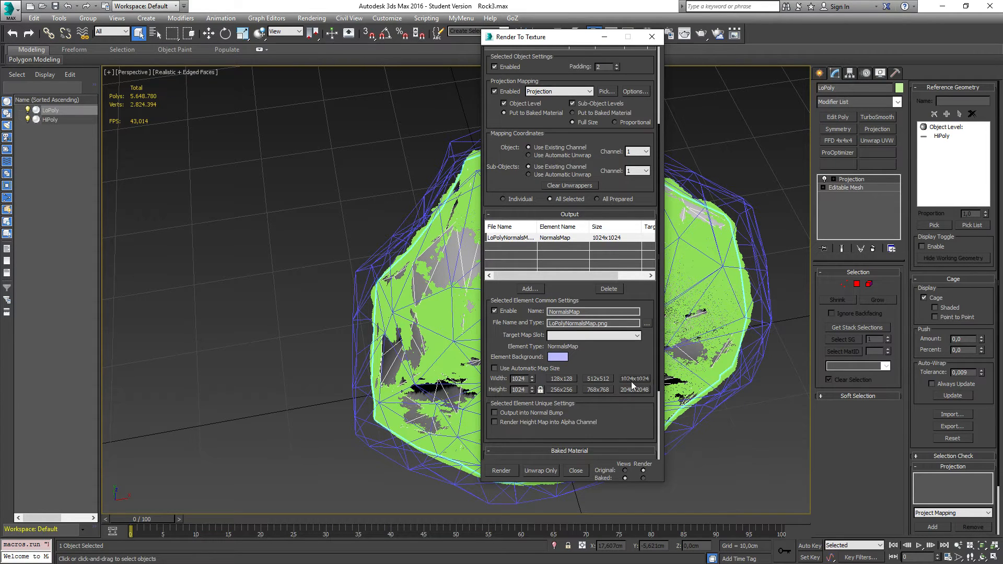
Set the normal map's output file to Rock3_Normal in the Models\Rock3 folder, as an RGB 24 bit PNG.
{"action": "left_click", "coordinate": [647, 323]}
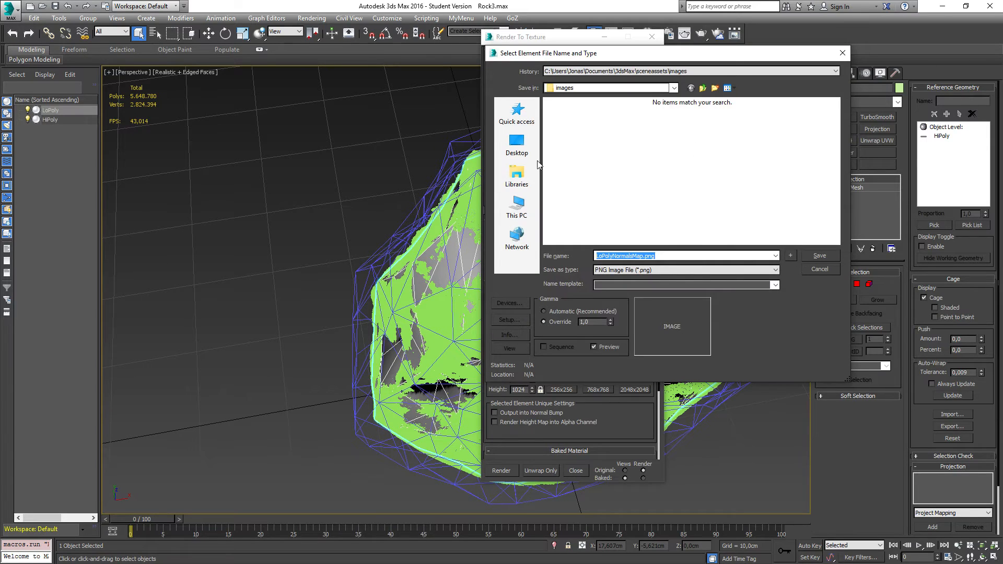
{"action": "left_click", "coordinate": [517, 112]}
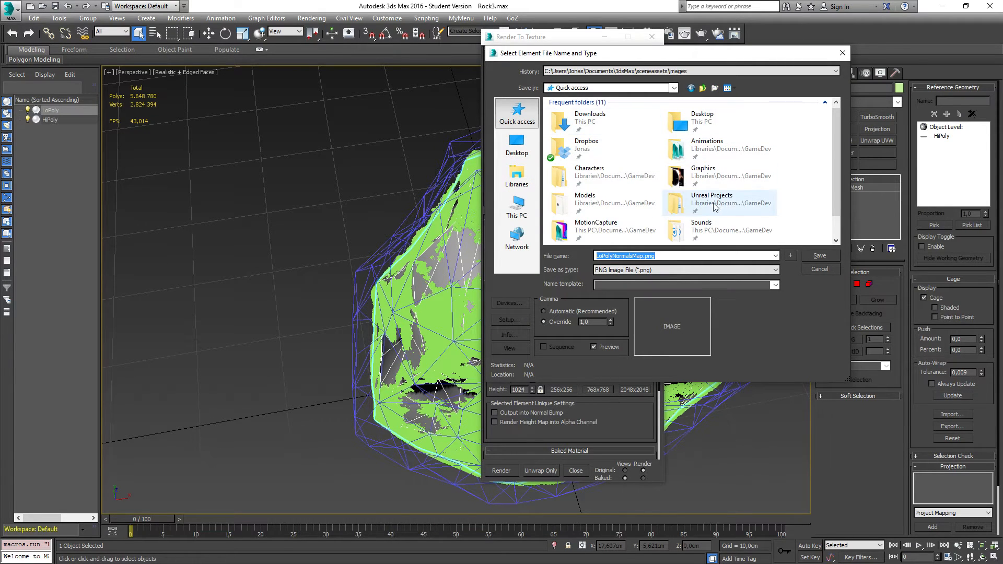
{"action": "double_click", "coordinate": [597, 206]}
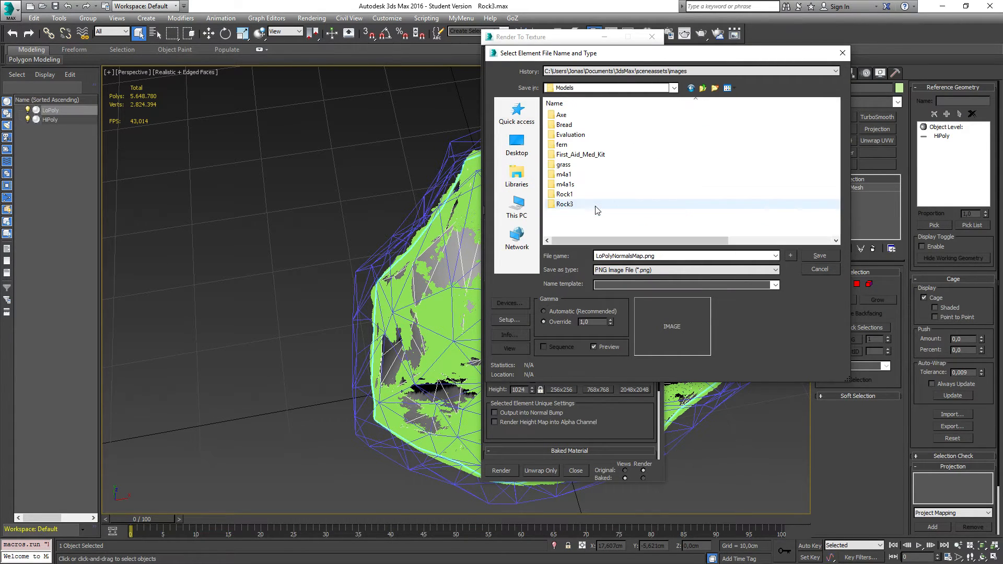
{"action": "double_click", "coordinate": [597, 205]}
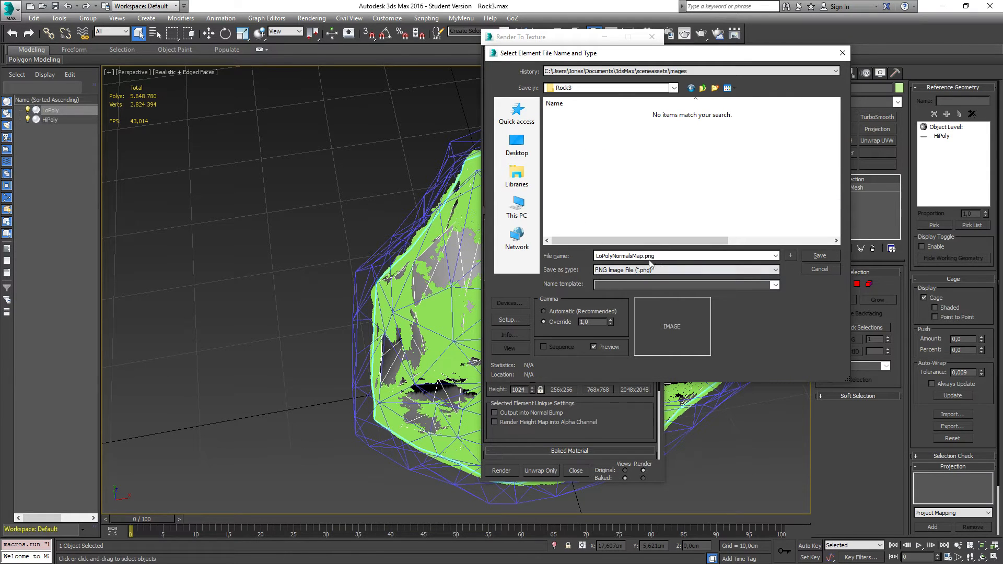
{"action": "left_click_drag", "start_coordinate": [659, 255], "coordinate": [498, 238]}
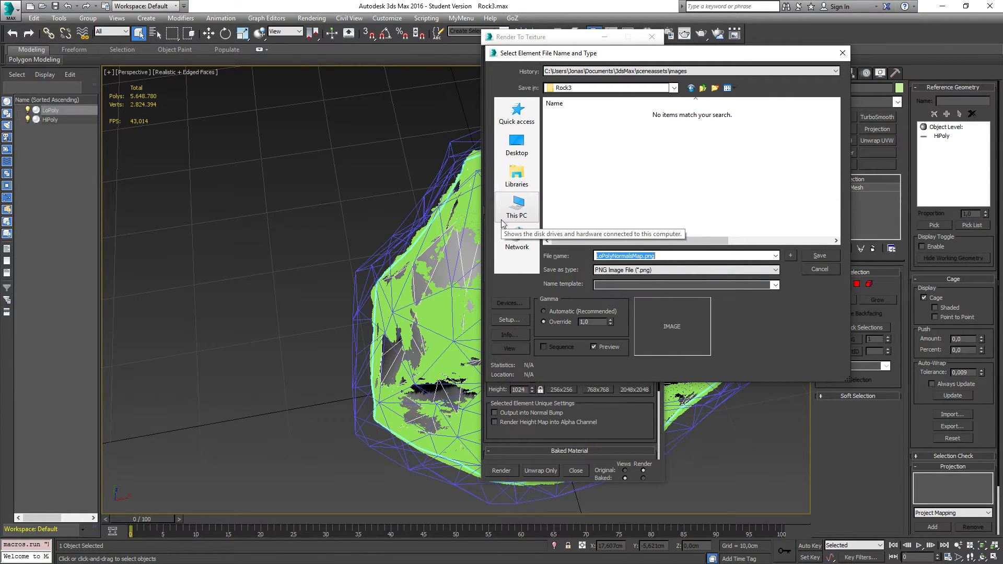
{"action": "type", "text": "Rock3"}
{"action": "type", "text": "_Normal"}
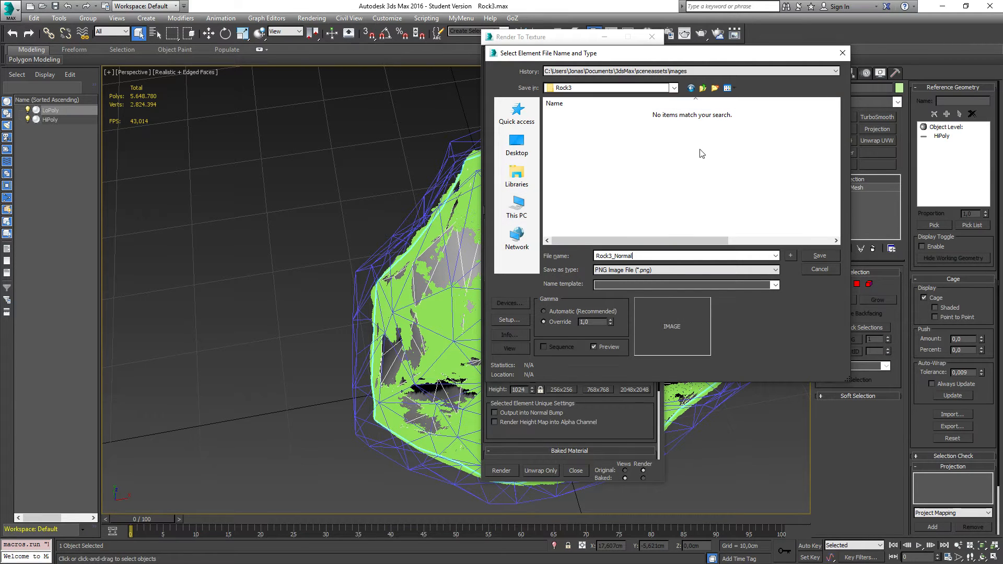
{"action": "left_click", "coordinate": [817, 255]}
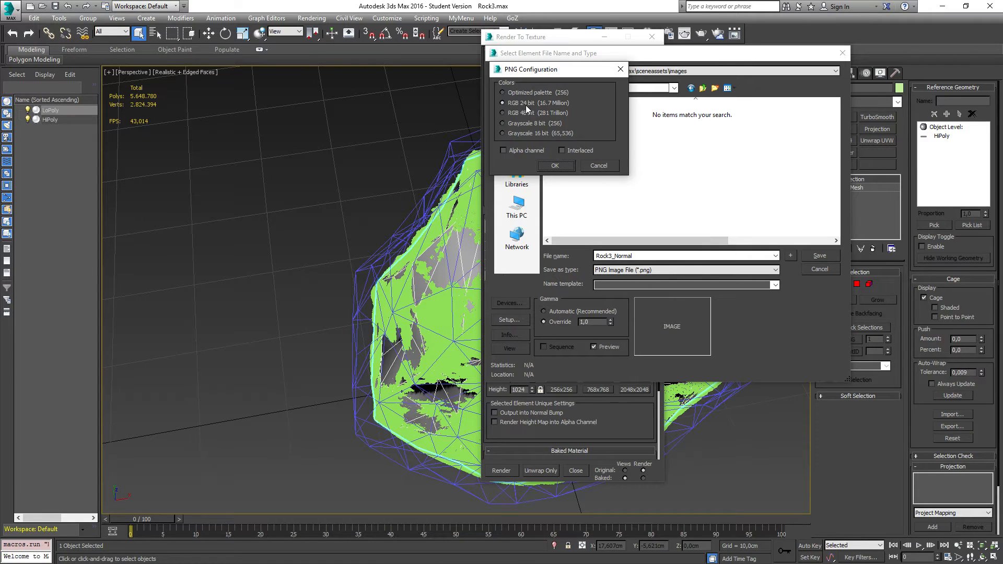
{"action": "left_click", "coordinate": [555, 166]}
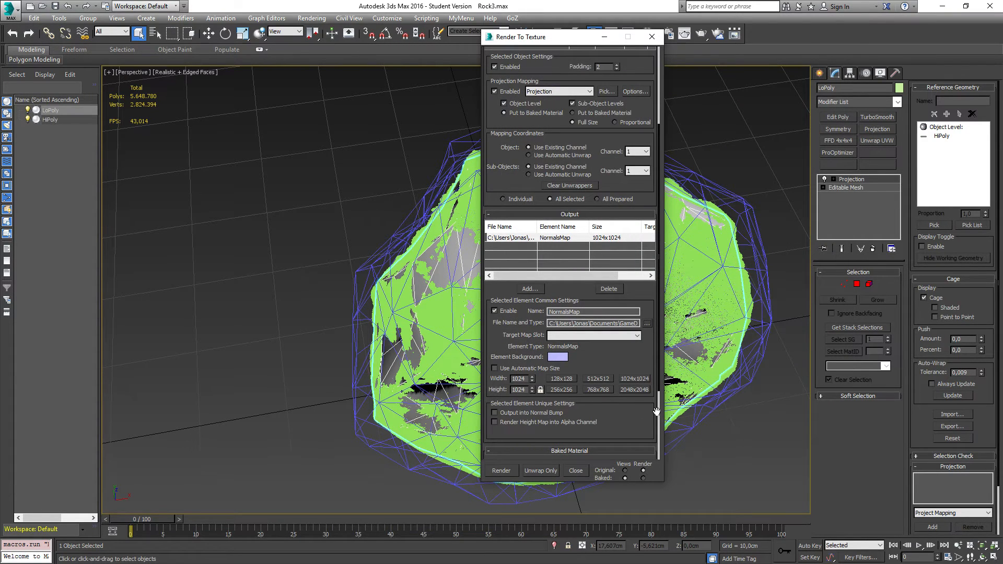
Render LoPoly's normal map to file and dismiss the rendered preview.
{"action": "left_click_drag", "start_coordinate": [656, 412], "coordinate": [650, 282]}
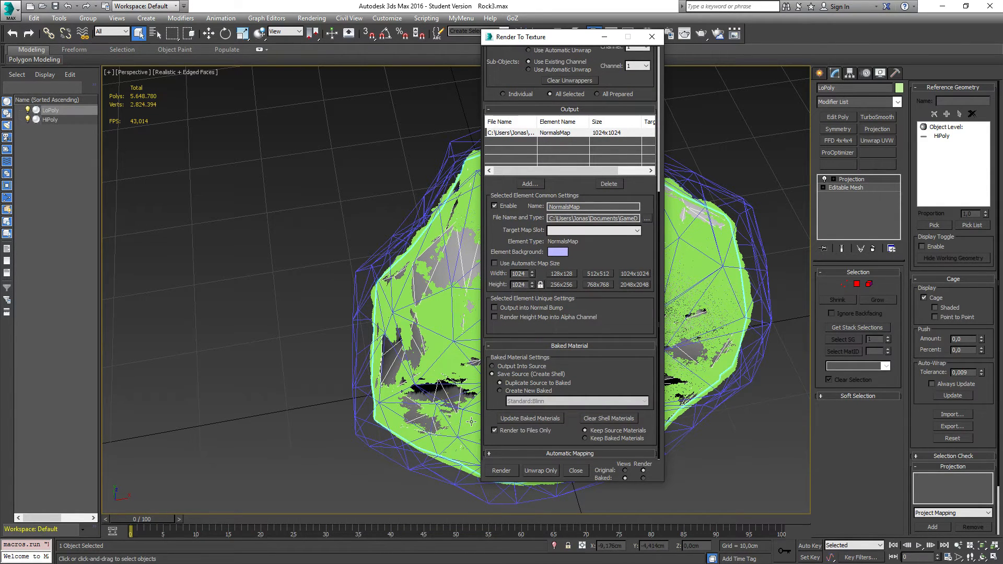
{"action": "left_click", "coordinate": [500, 471]}
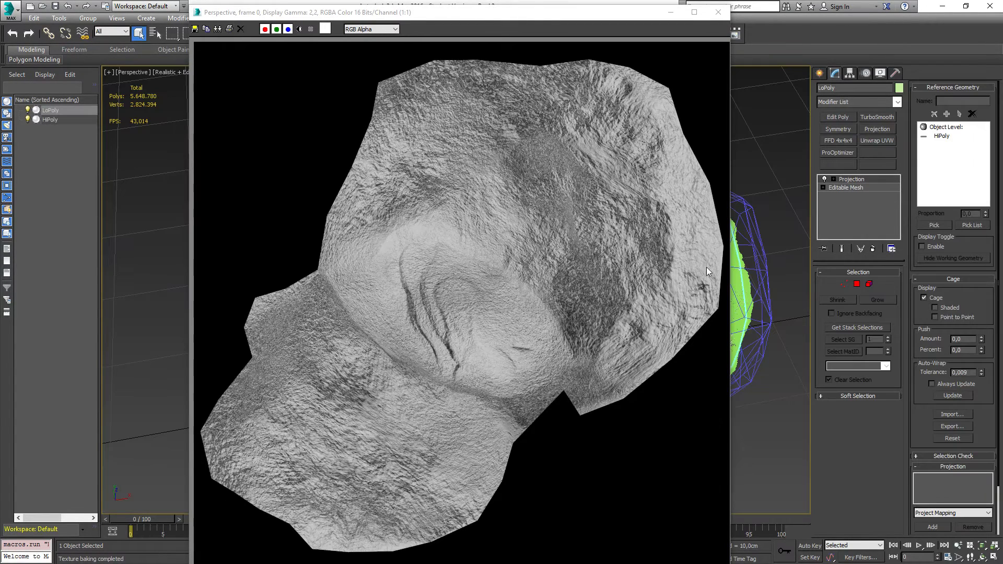
{"action": "left_click", "coordinate": [713, 14]}
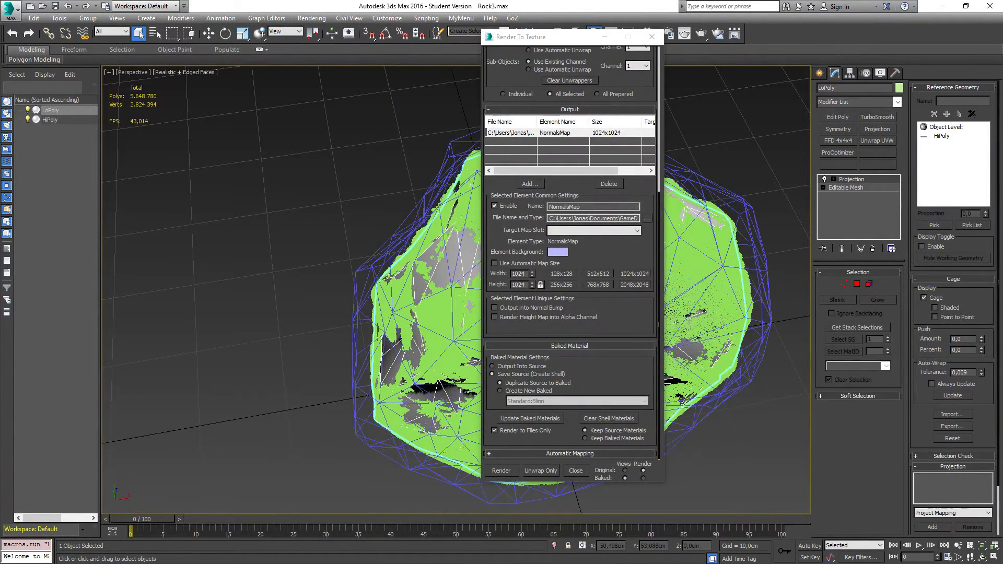
Switch to the Rock3 folder in File Explorer, examine the baked Rock3_Normal.png, and return to 3ds Max.
{"action": "key", "text": "alt+Tab"}
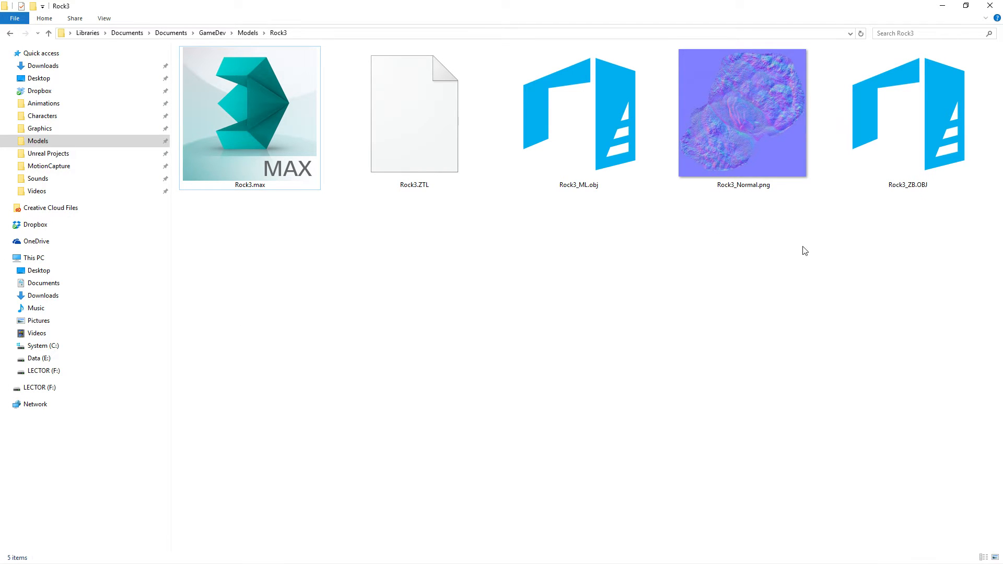
{"action": "double_click", "coordinate": [748, 119]}
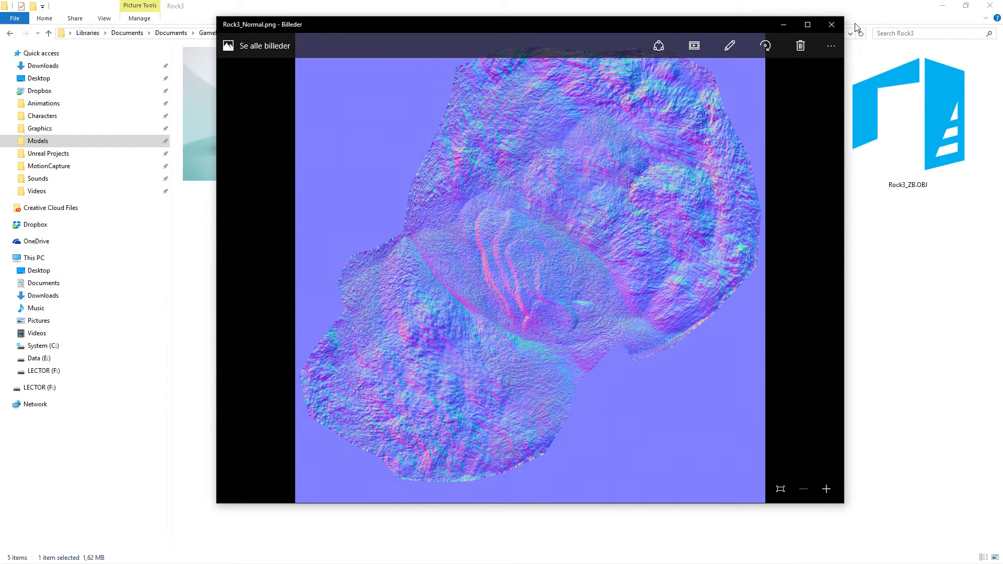
{"action": "left_click", "coordinate": [832, 25]}
{"action": "left_click", "coordinate": [941, 5]}
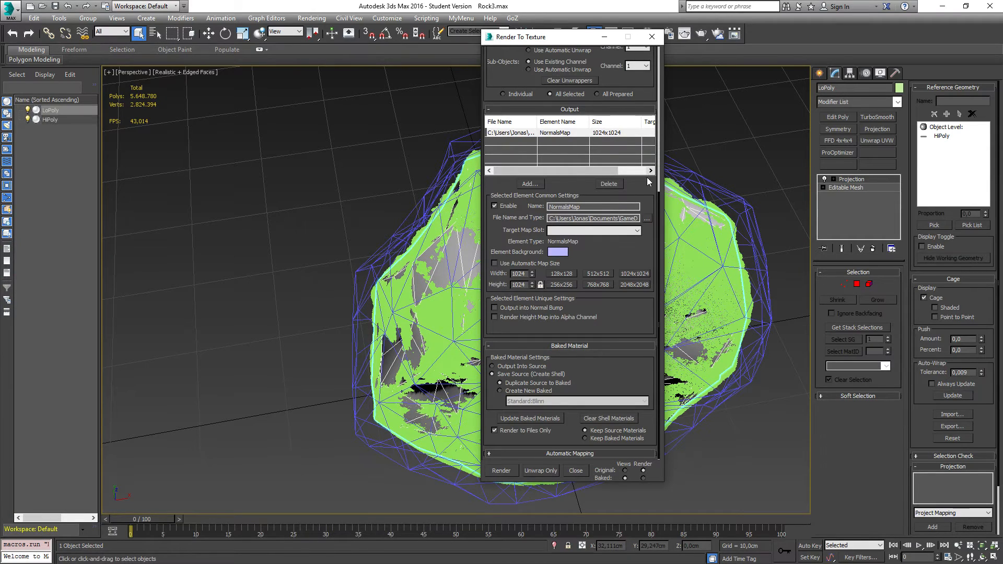
Close the Render To Texture dialog and frame both rocks at a smaller size.
{"action": "left_click", "coordinate": [575, 470]}
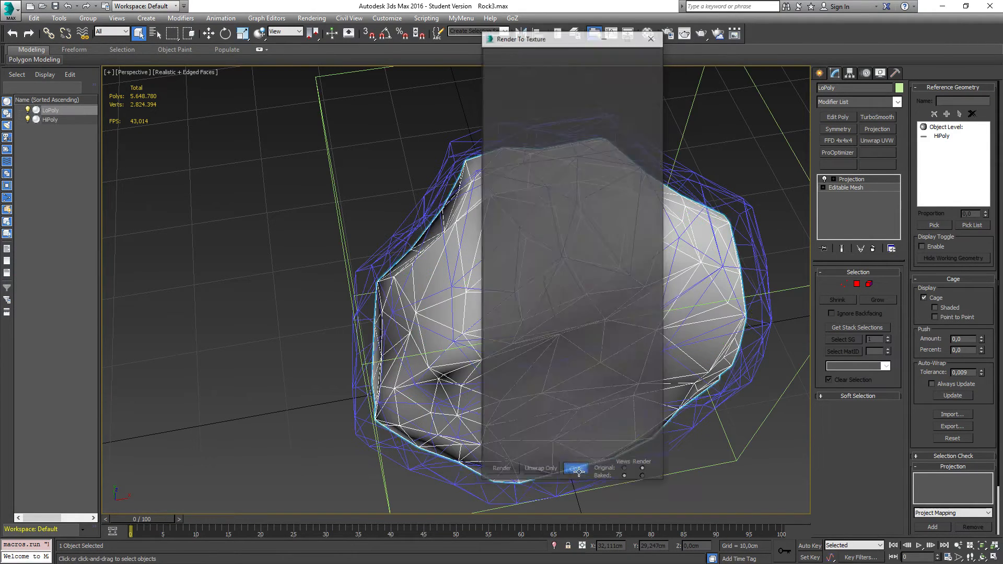
{"action": "scroll", "coordinate": [415, 283], "scroll_direction": "down", "scroll_amount": 10}
{"action": "scroll", "coordinate": [416, 283], "scroll_direction": "up", "scroll_amount": 8}
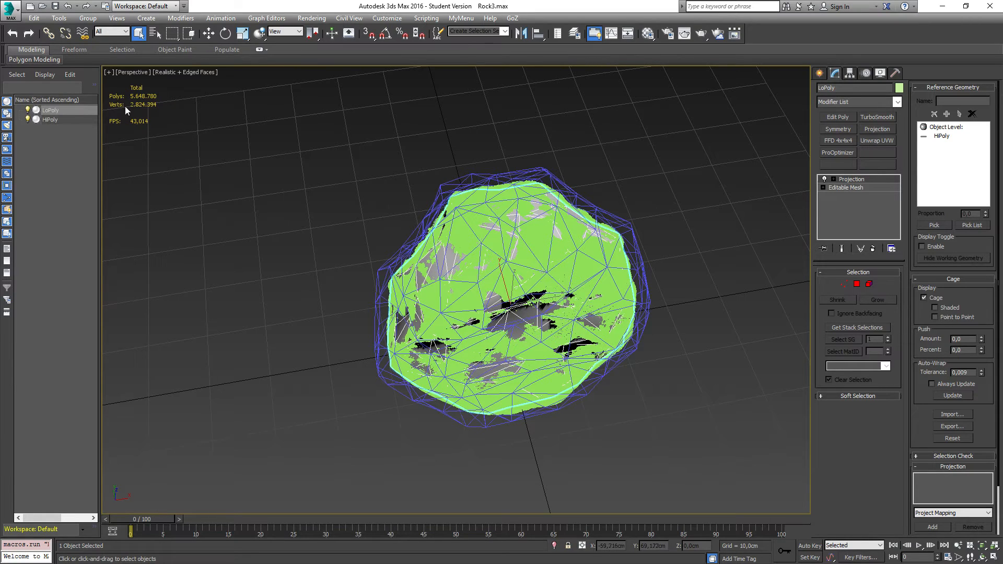
{"action": "left_click", "coordinate": [53, 112]}
{"action": "left_click", "coordinate": [74, 169]}
{"action": "left_click", "coordinate": [56, 110]}
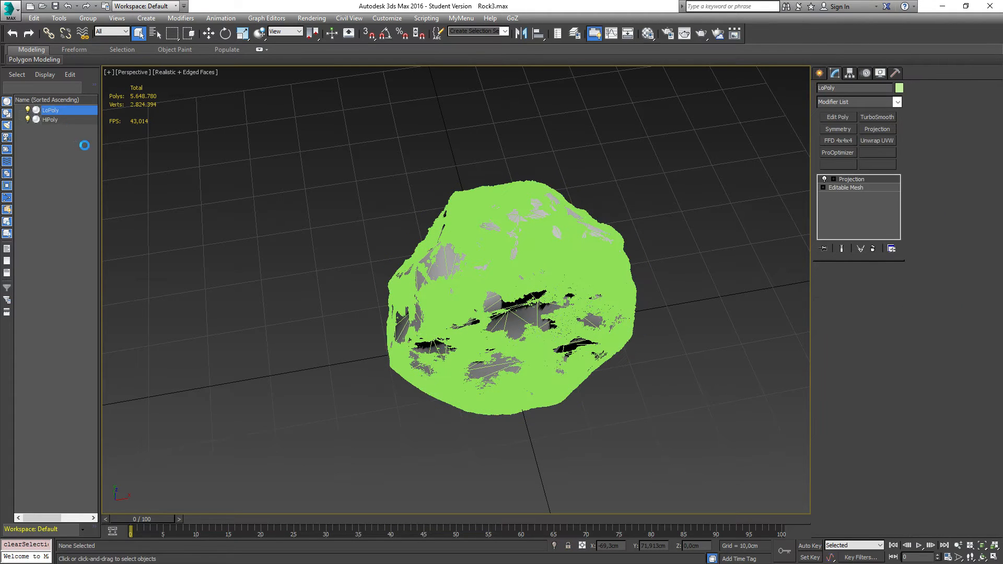
{"action": "left_click", "coordinate": [15, 11]}
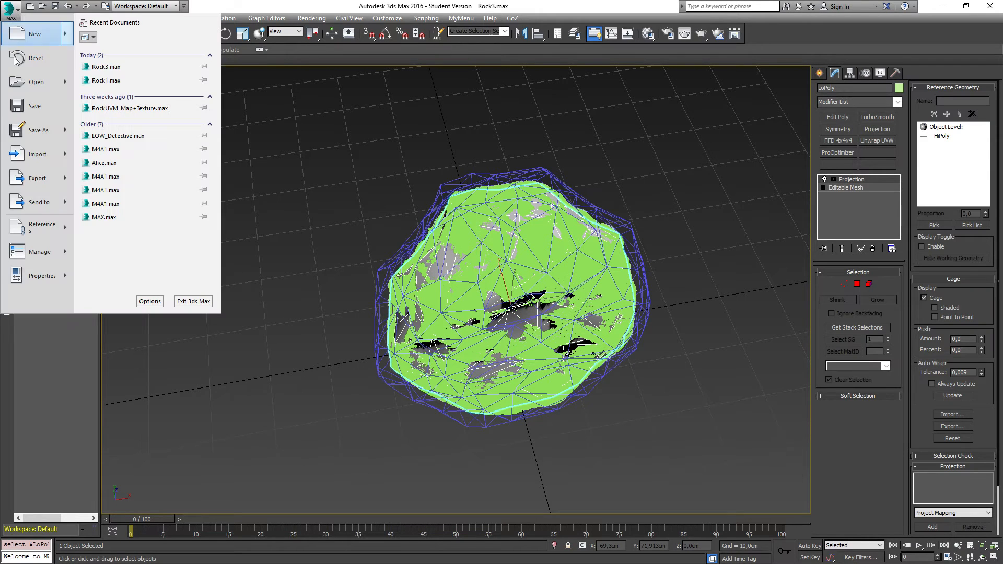
{"action": "left_click", "coordinate": [35, 180]}
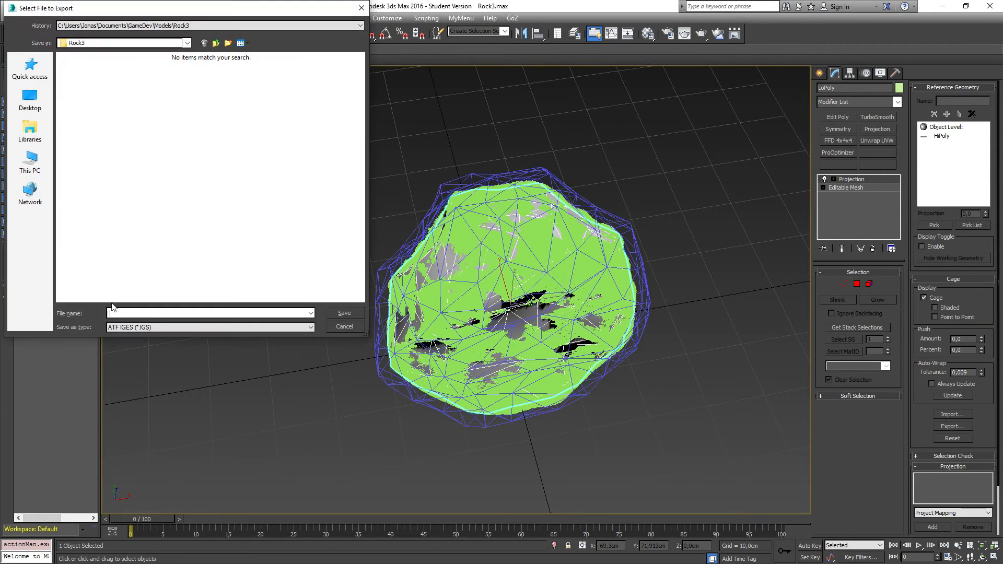
{"action": "left_click", "coordinate": [153, 328]}
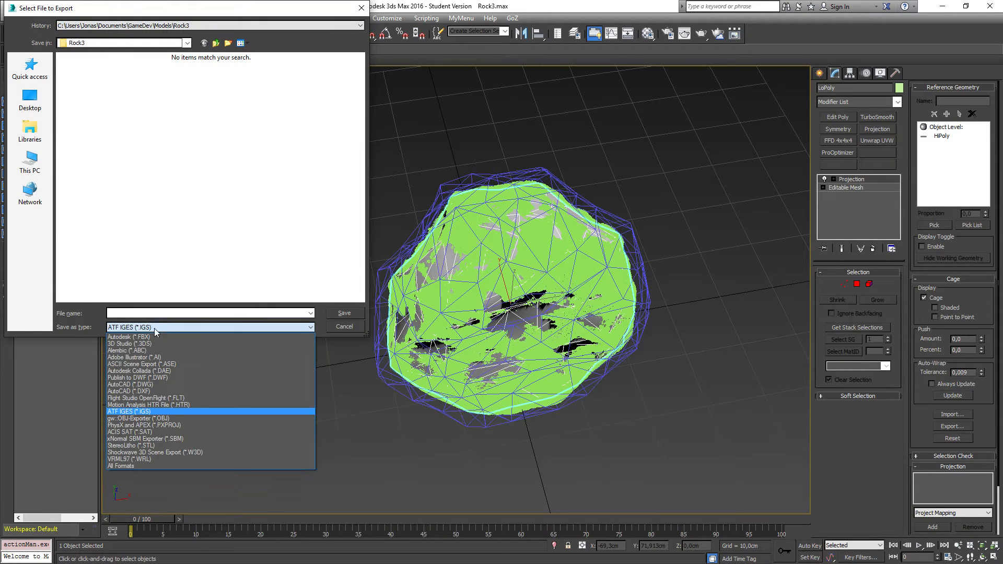
{"action": "left_click", "coordinate": [146, 419]}
{"action": "left_click", "coordinate": [125, 313]}
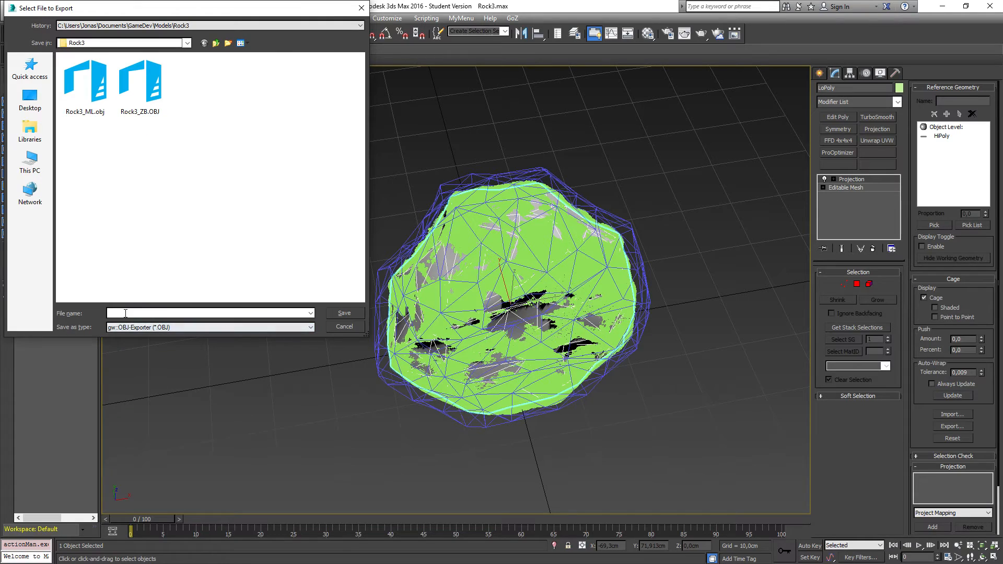
{"action": "type", "text": "Roc"}
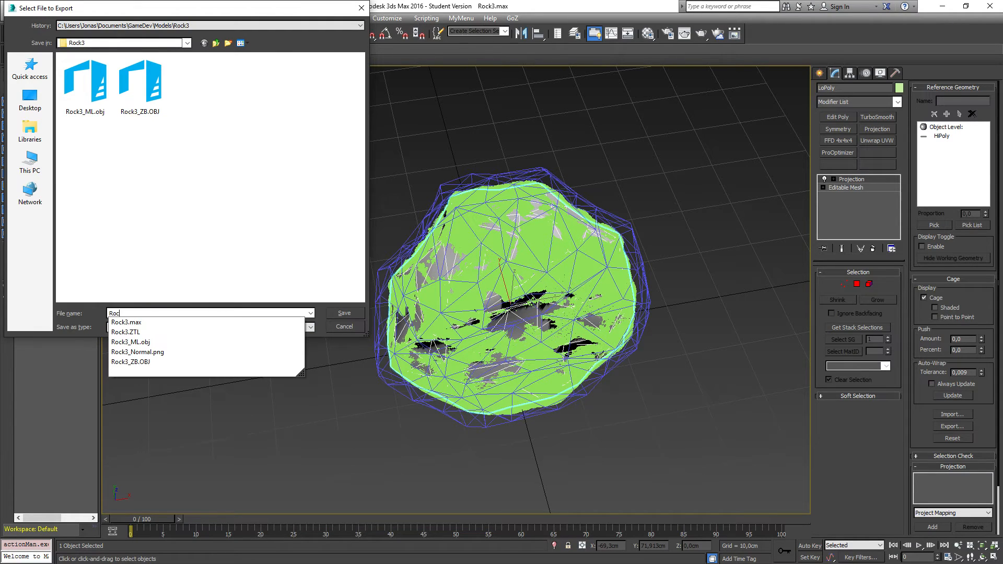
{"action": "type", "text": "k3_LoPoly"}
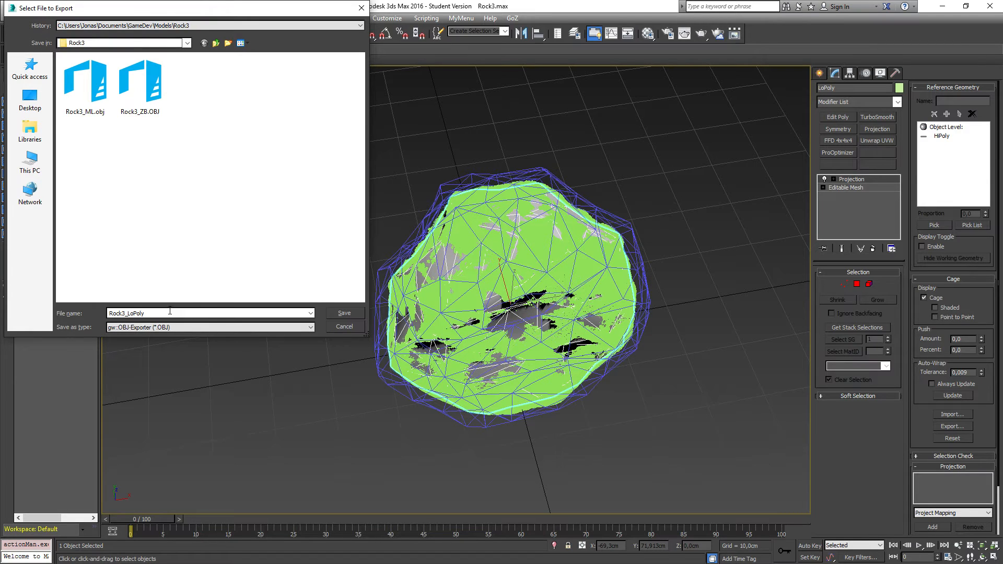
{"action": "left_click", "coordinate": [342, 313]}
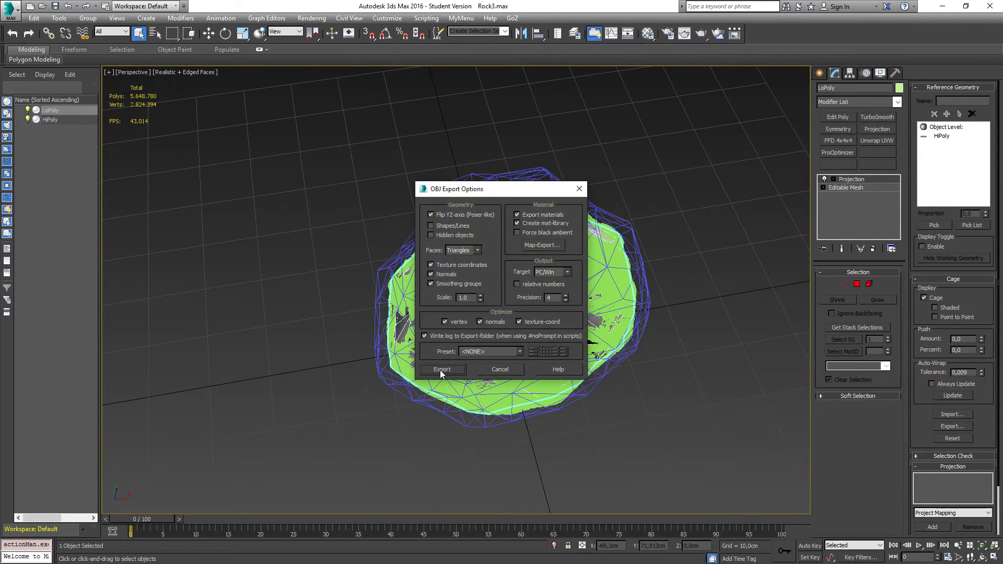
{"action": "key", "text": "Return"}
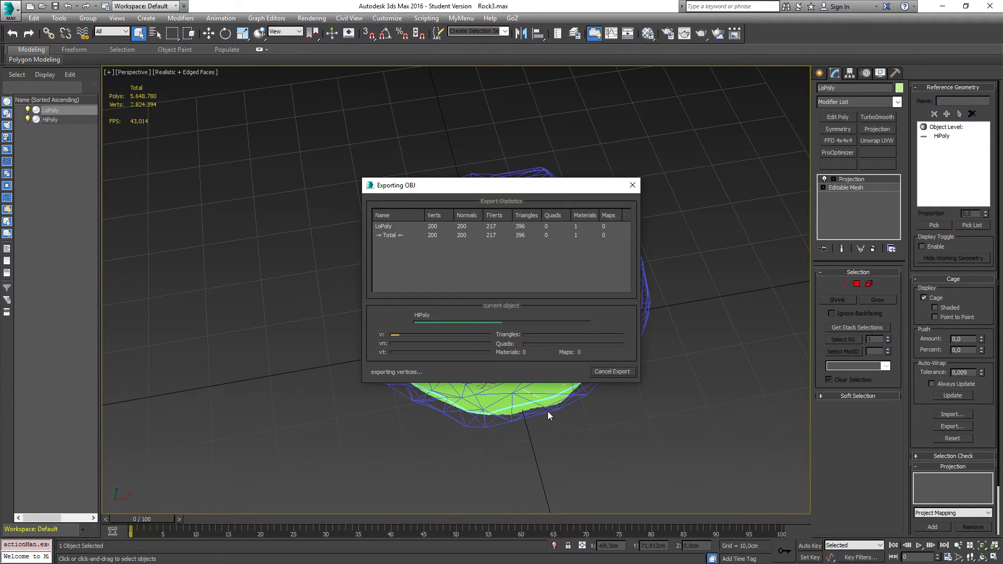
{"action": "left_click", "coordinate": [602, 372]}
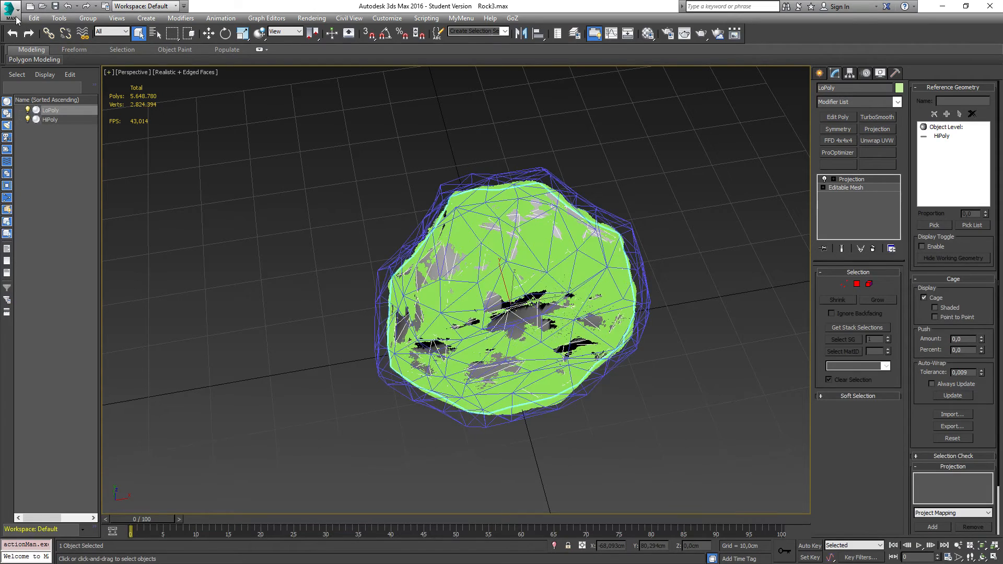
Select LoPoly and collapse its Projection modifier into the Editable Mesh.
{"action": "left_click", "coordinate": [53, 120]}
{"action": "left_click", "coordinate": [53, 111]}
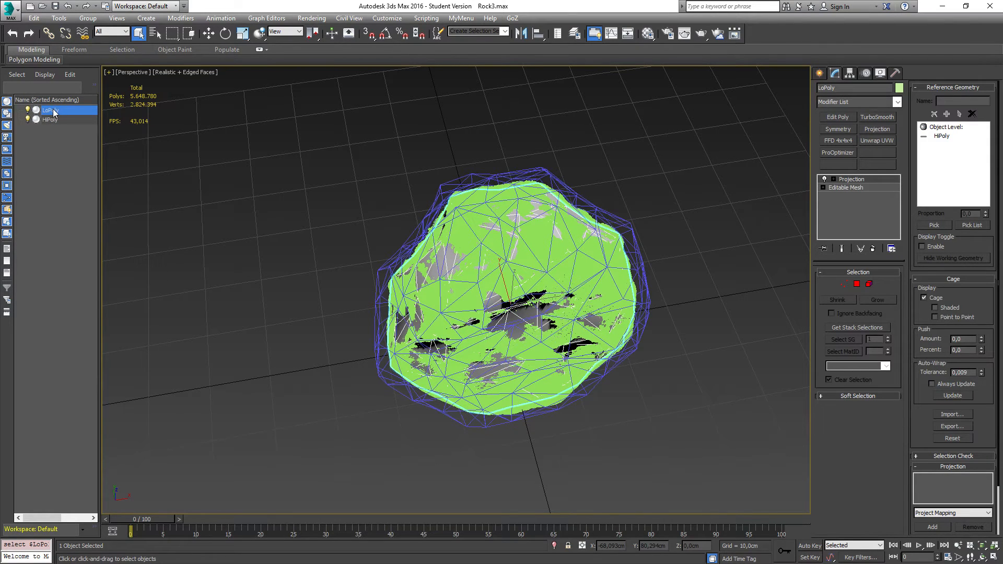
{"action": "right_click", "coordinate": [850, 179]}
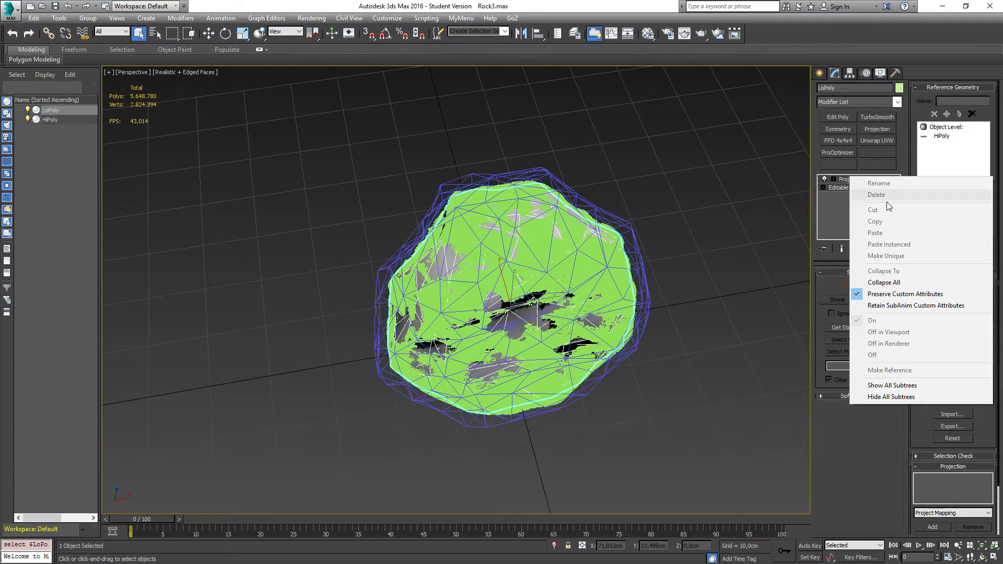
{"action": "left_click", "coordinate": [794, 235]}
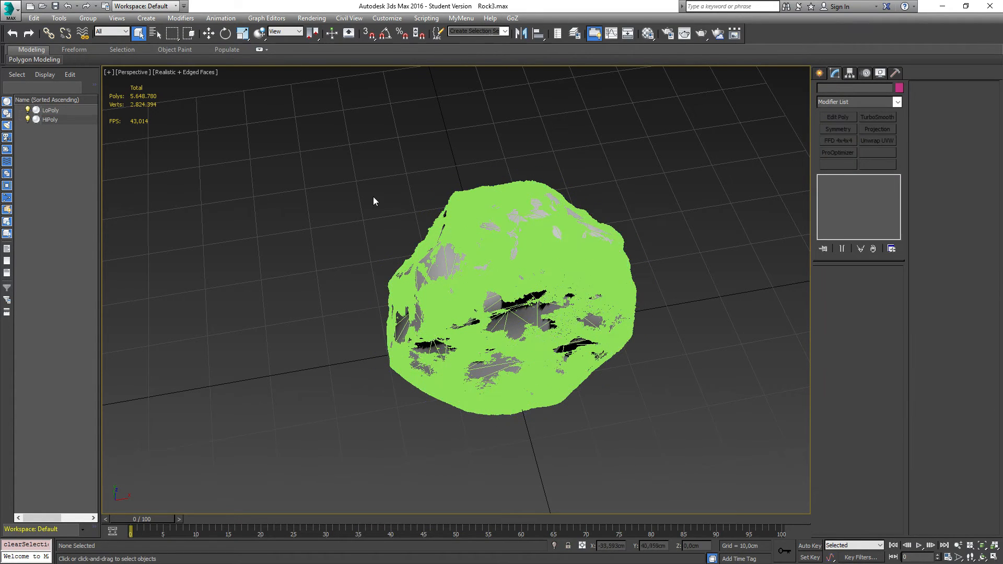
{"action": "left_click", "coordinate": [61, 110]}
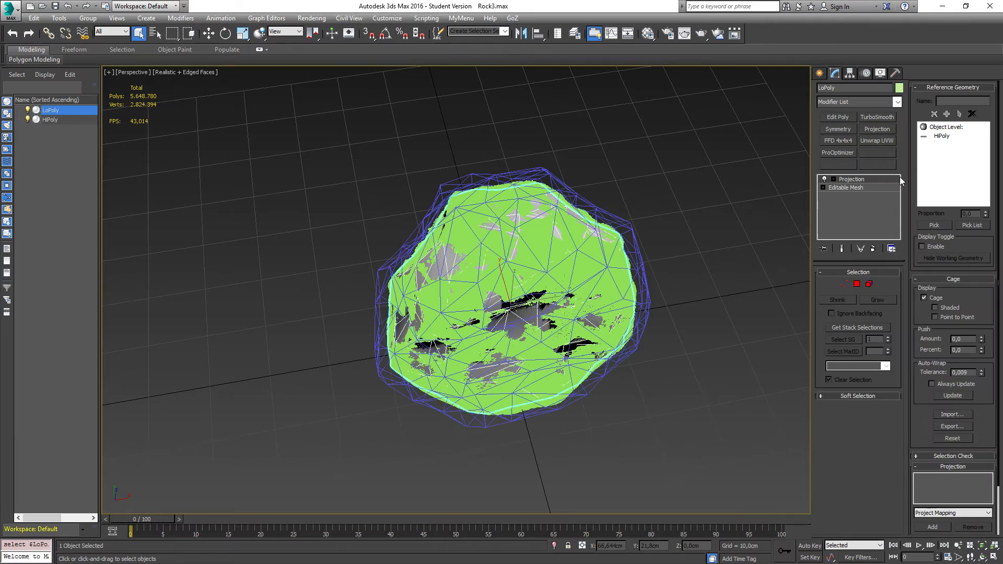
{"action": "right_click", "coordinate": [862, 178]}
{"action": "left_click", "coordinate": [893, 271]}
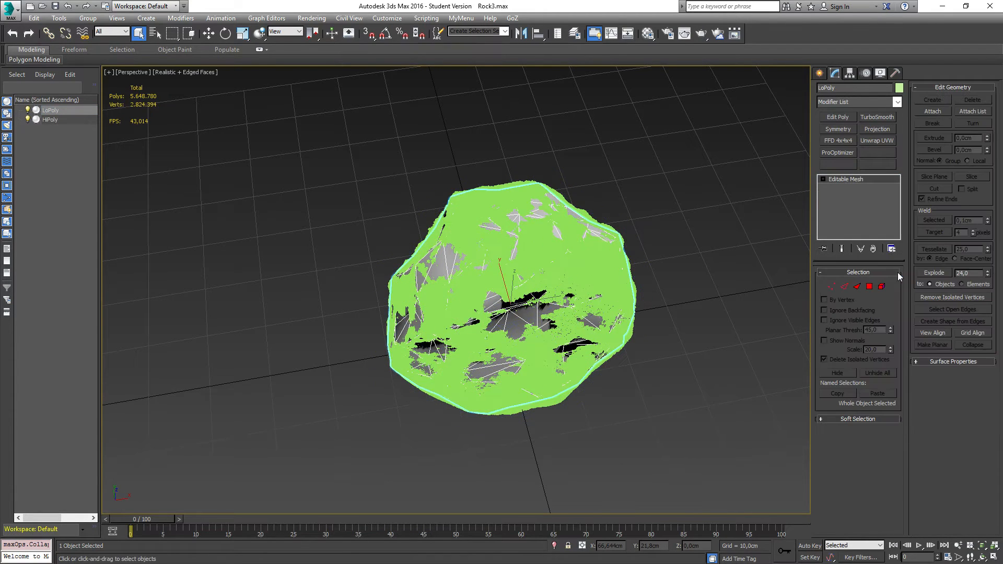
{"action": "left_click", "coordinate": [11, 9]}
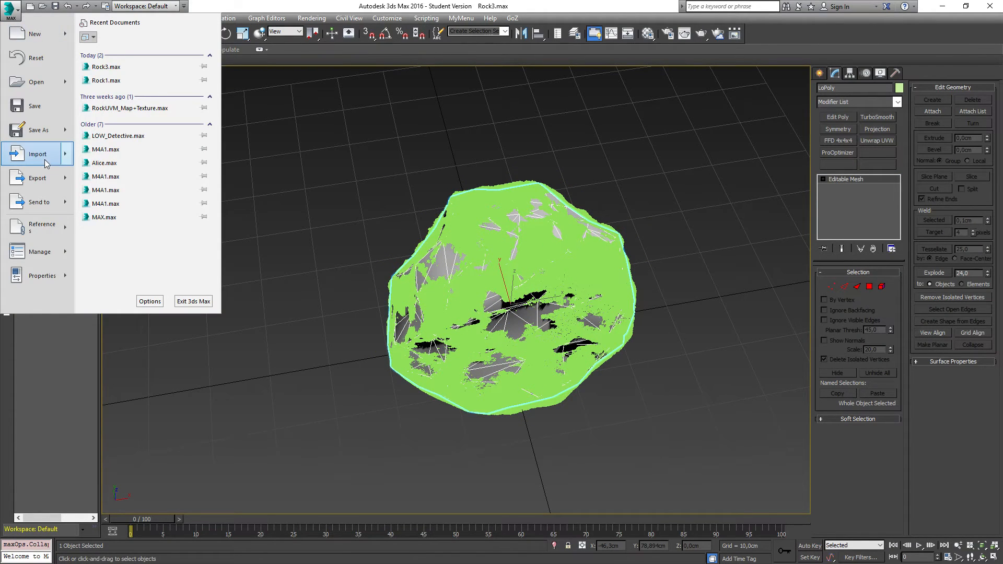
{"action": "mouse_move", "coordinate": [39, 184]}
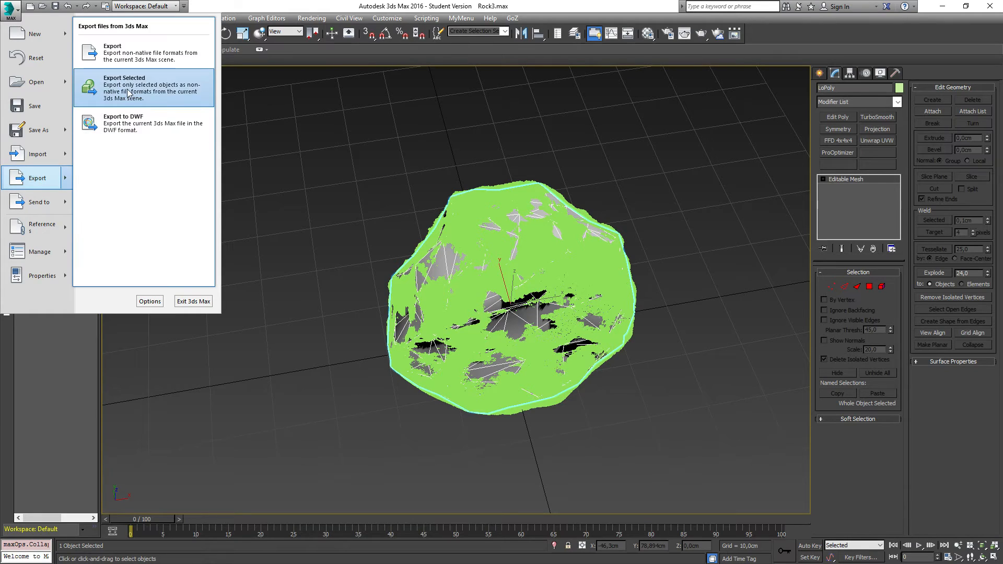
{"action": "left_click", "coordinate": [321, 167]}
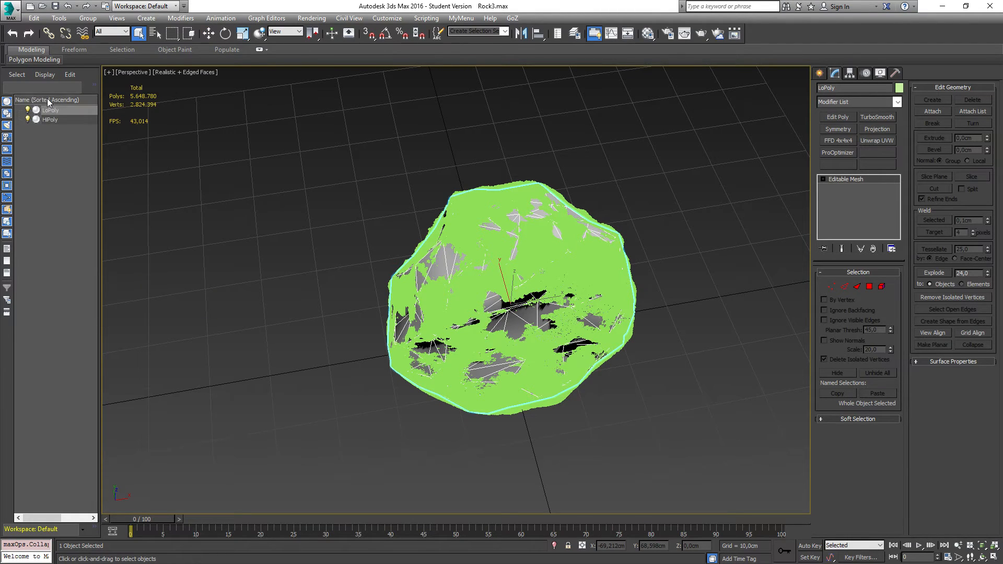
{"action": "left_click", "coordinate": [51, 110]}
{"action": "left_click", "coordinate": [10, 8]}
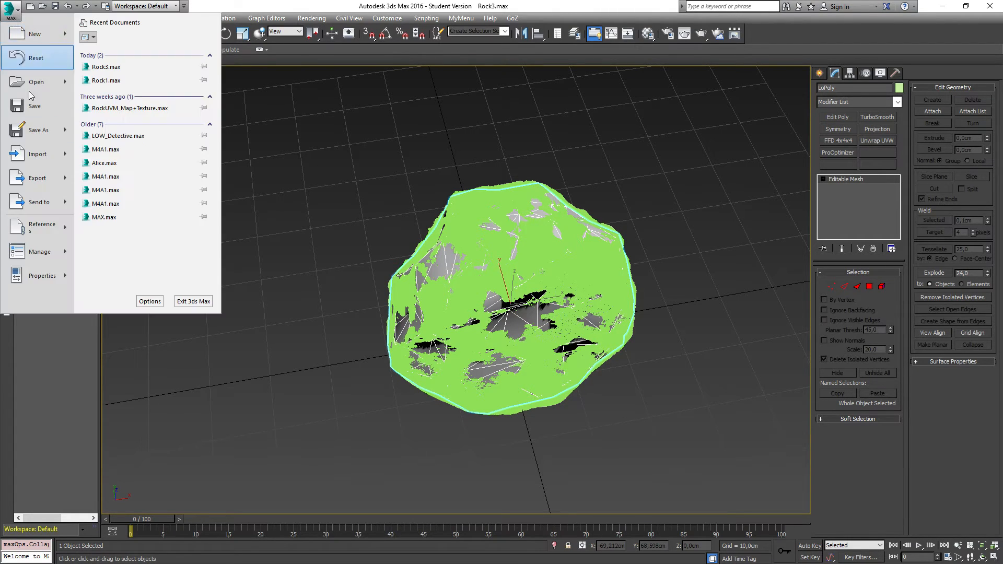
{"action": "left_click", "coordinate": [52, 183]}
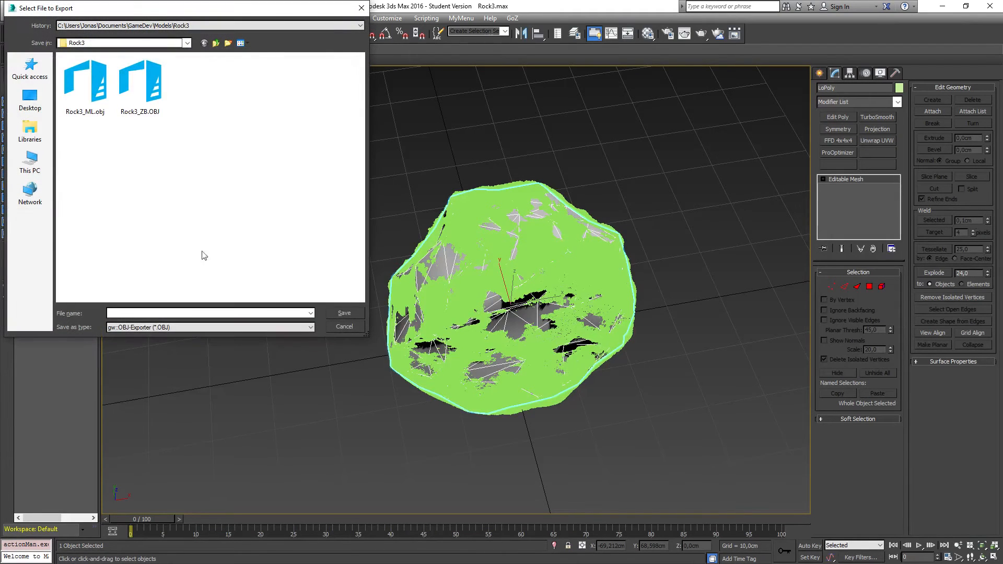
{"action": "left_click", "coordinate": [338, 326]}
Export only the selected LoPoly object to the Rock3 folder as Rock3_LoPoly in gw::OBJ-Exporter format, keeping the default export options.
{"action": "left_click", "coordinate": [10, 9]}
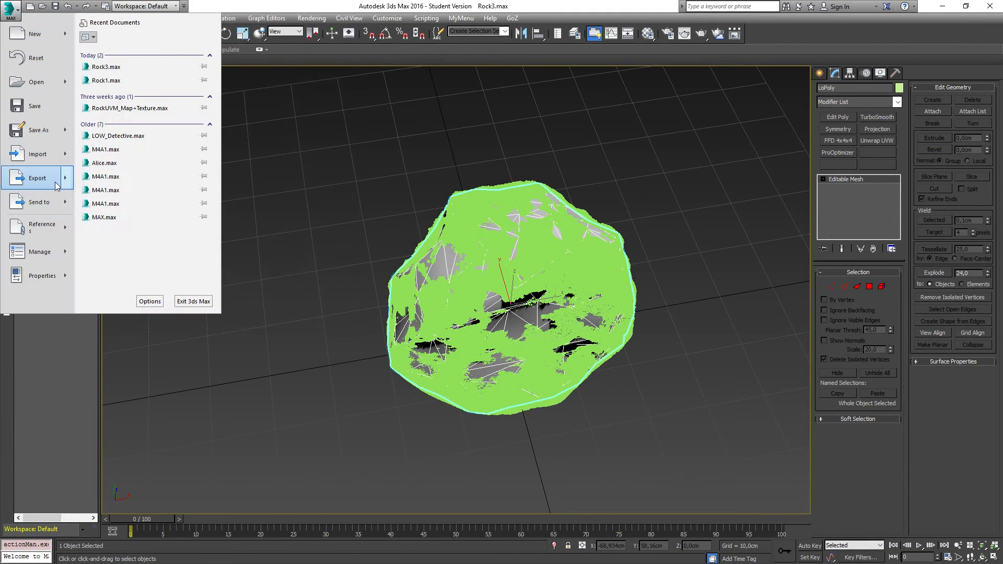
{"action": "mouse_move", "coordinate": [54, 186]}
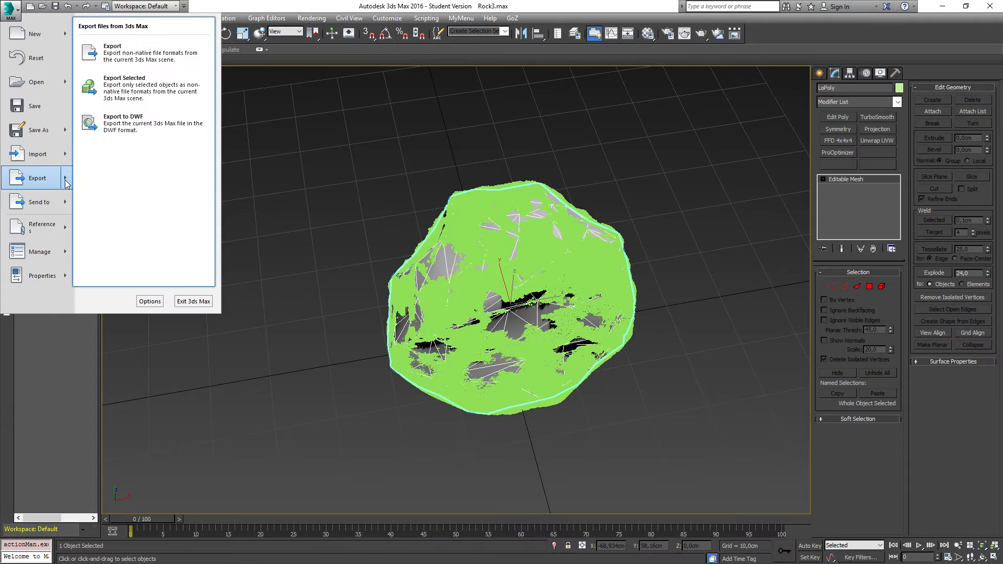
{"action": "left_click", "coordinate": [112, 94]}
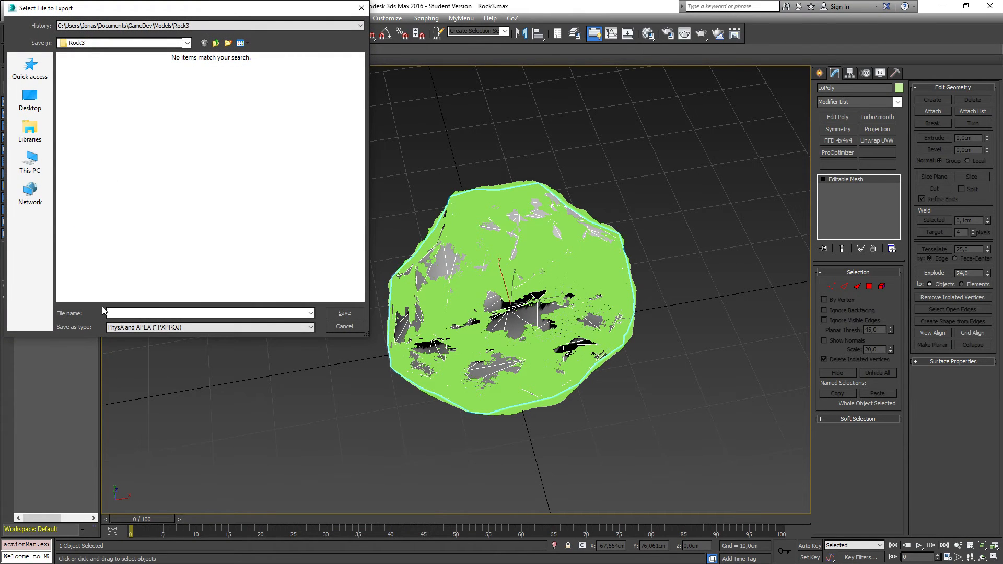
{"action": "left_click", "coordinate": [129, 327]}
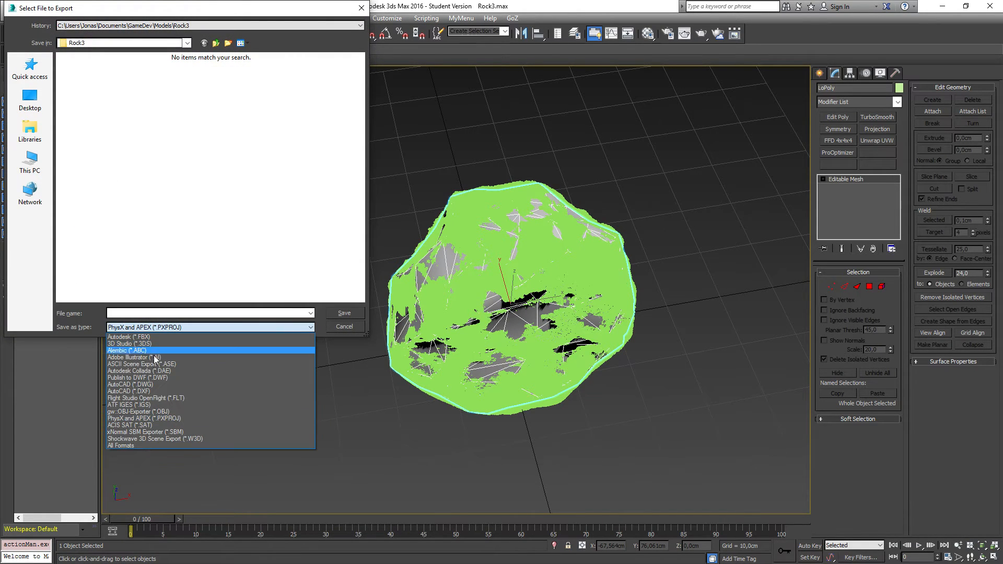
{"action": "left_click", "coordinate": [176, 410]}
{"action": "left_click", "coordinate": [134, 313]}
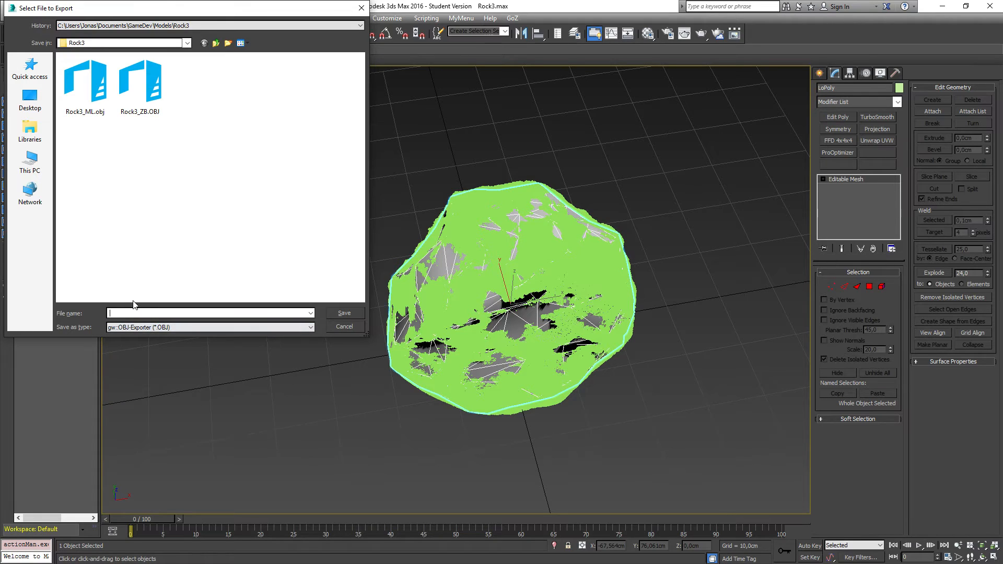
{"action": "type", "text": "Rock3_"}
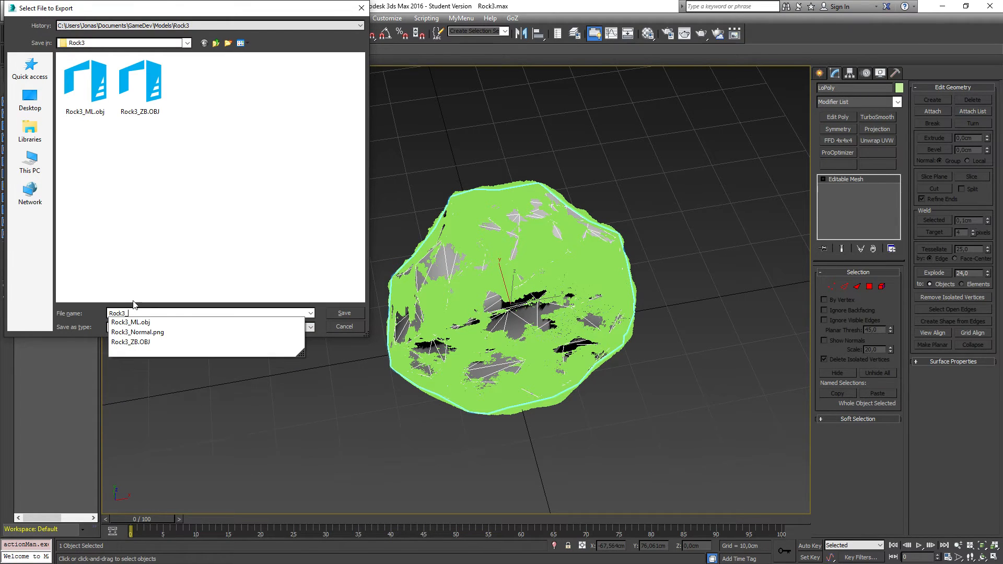
{"action": "type", "text": "Lo"}
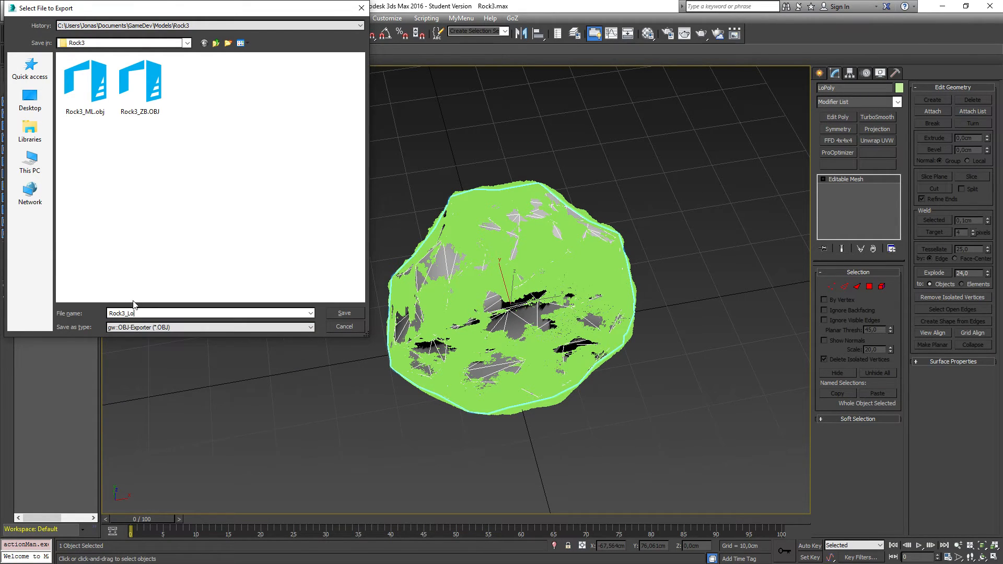
{"action": "type", "text": "Poly"}
{"action": "key", "text": "Return"}
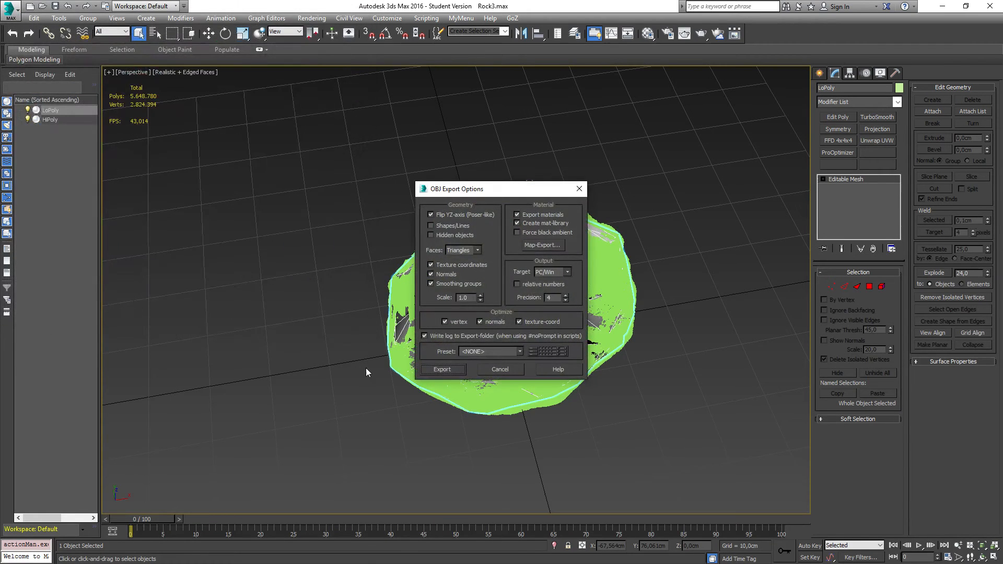
{"action": "left_click", "coordinate": [458, 369]}
{"action": "left_click", "coordinate": [609, 373]}
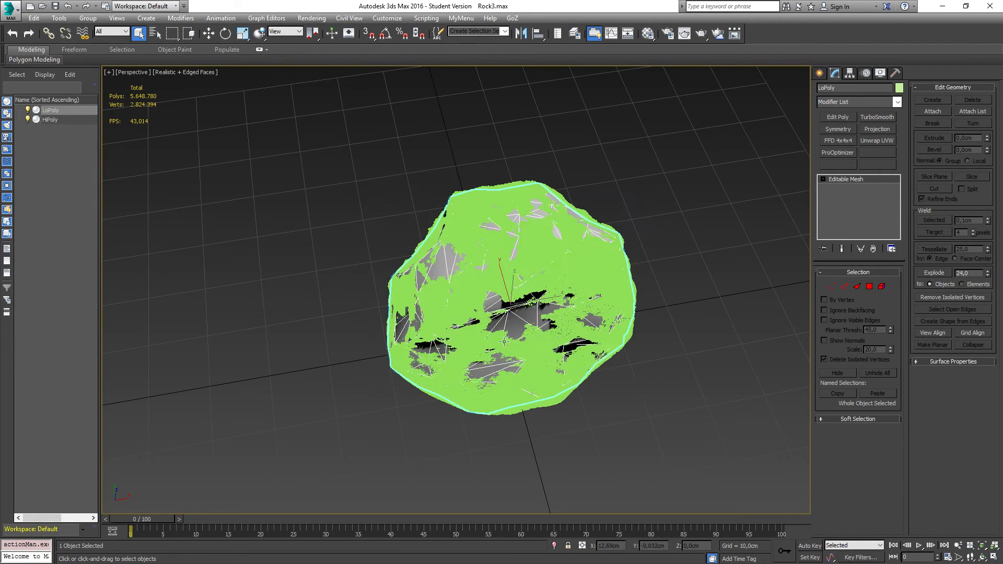
Select HiPoly and export only that object to the Rock3 folder as the OBJ file Rock3_HiPoly, keeping the default export options.
{"action": "left_click", "coordinate": [52, 120]}
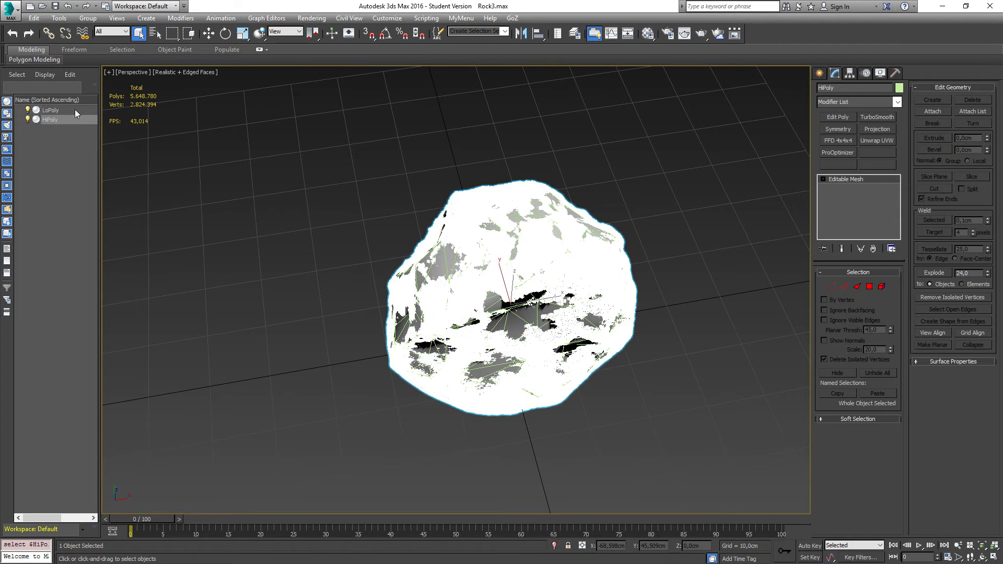
{"action": "left_click", "coordinate": [9, 9]}
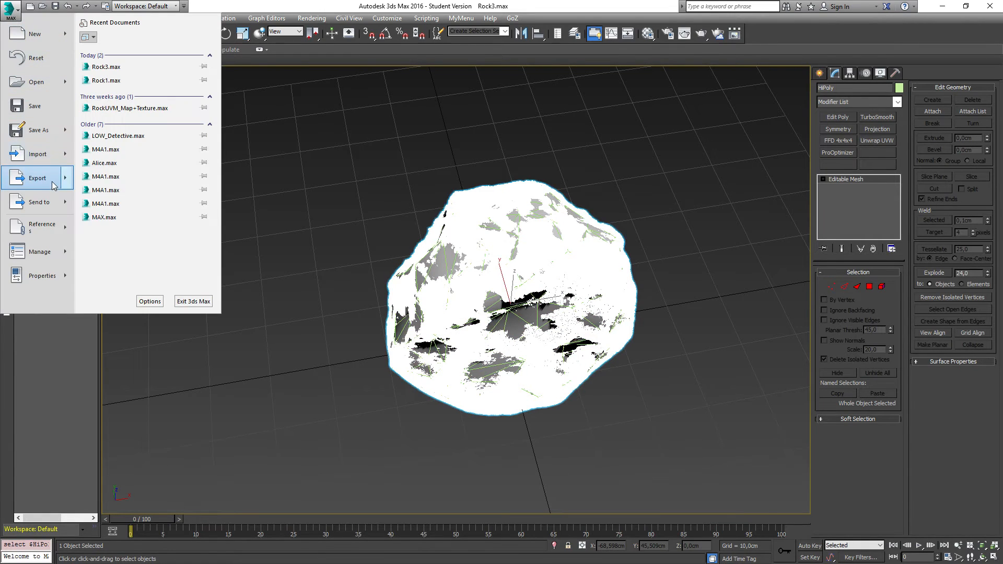
{"action": "mouse_move", "coordinate": [66, 182]}
{"action": "left_click", "coordinate": [118, 80]}
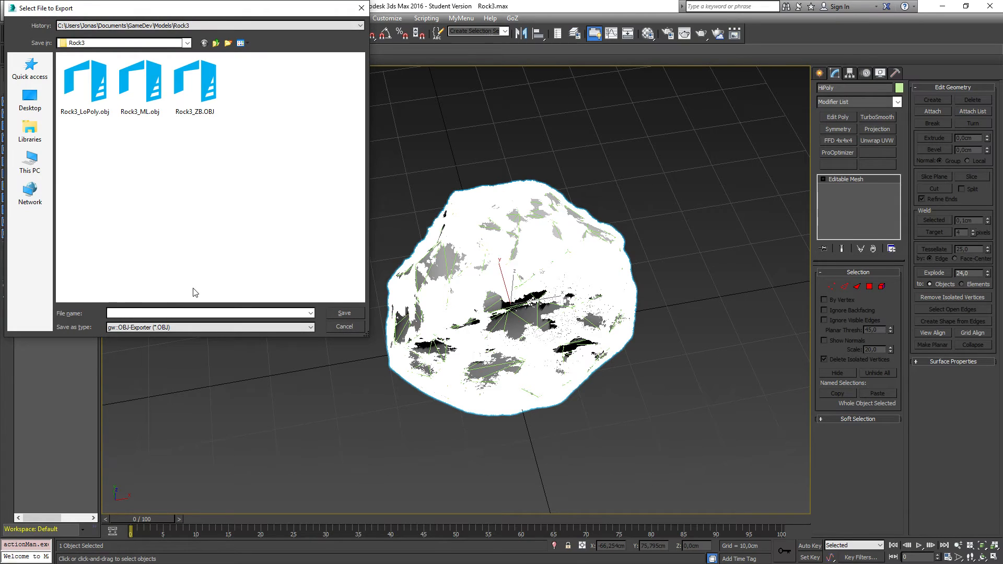
{"action": "type", "text": "Rock3_"}
{"action": "type", "text": "iPoly"}
{"action": "left_click", "coordinate": [344, 313]}
{"action": "left_click", "coordinate": [447, 368]}
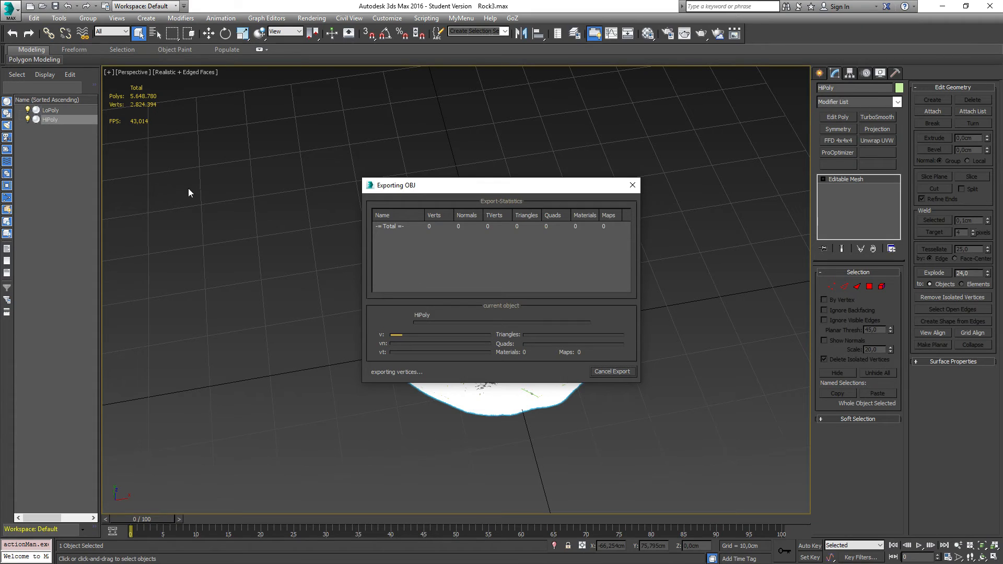
Move the OBJ export progress window aside, view the xNormal downloads page in the web browser, and close the browser.
{"action": "left_click_drag", "start_coordinate": [424, 186], "coordinate": [163, 89]}
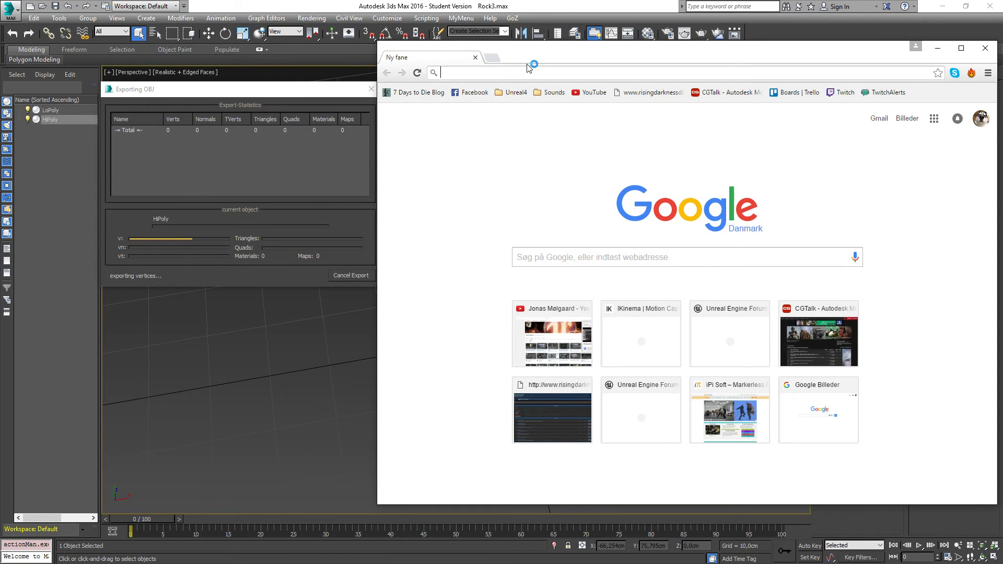
{"action": "type", "text": "xnormal"}
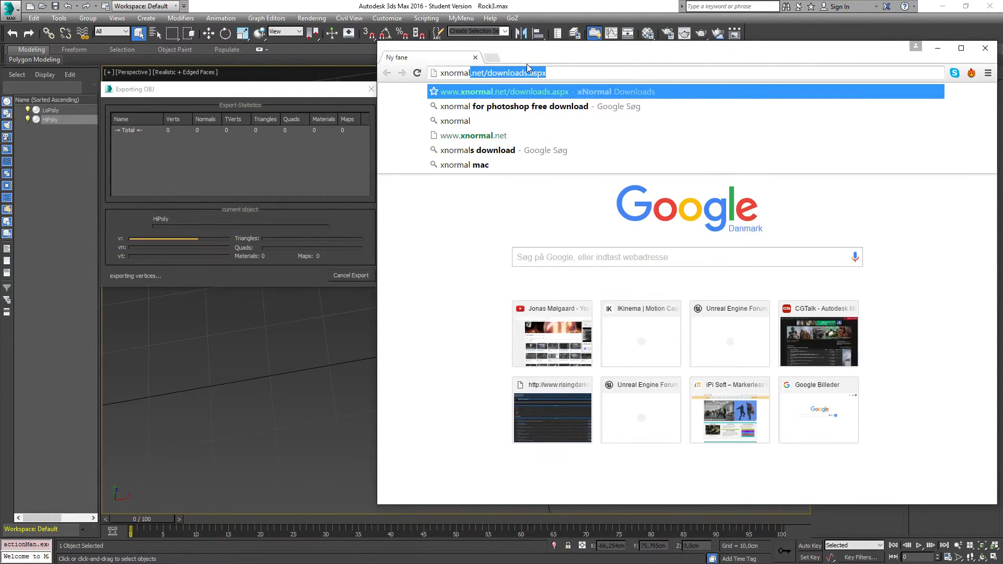
{"action": "key", "text": "Return"}
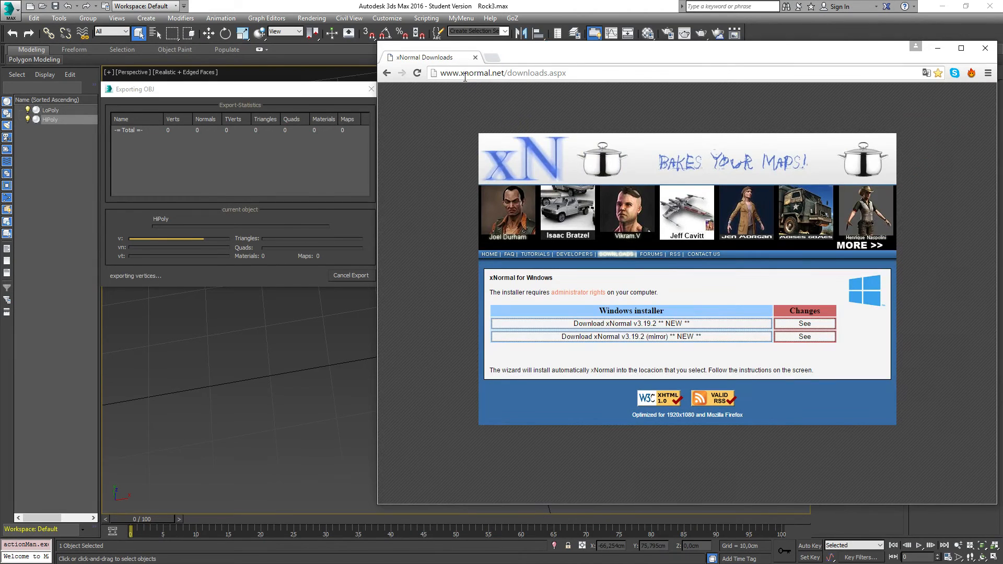
{"action": "left_click_drag", "start_coordinate": [619, 55], "coordinate": [472, 34]}
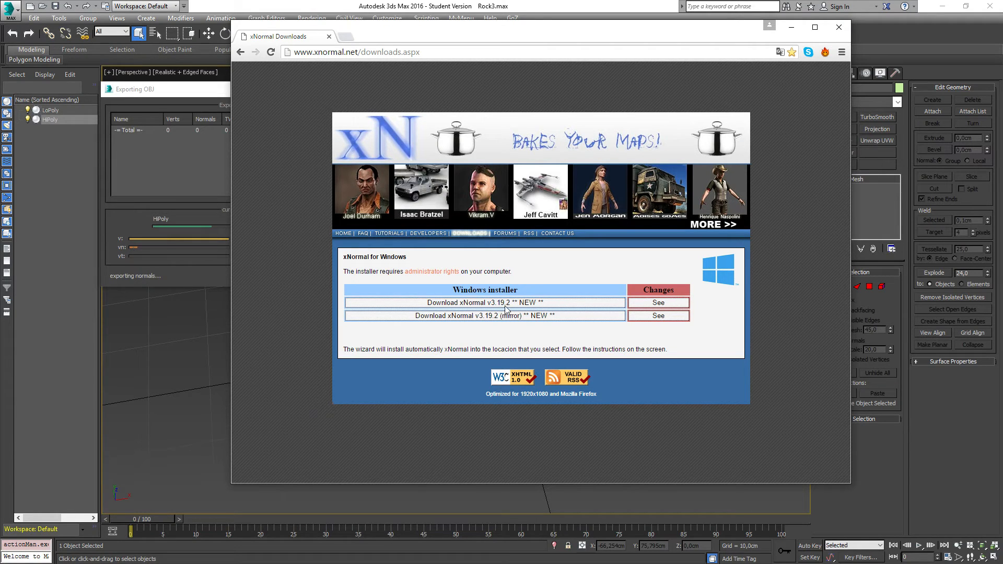
{"action": "left_click", "coordinate": [839, 27]}
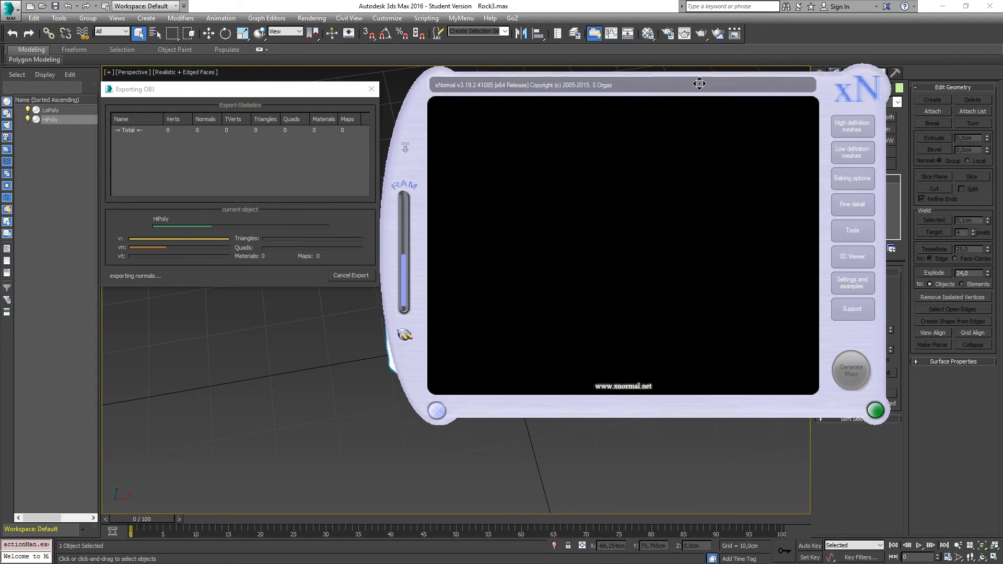
Switch to xNormal and enable the Normal map as the only map to render in the baking options.
{"action": "left_click_drag", "start_coordinate": [698, 82], "coordinate": [639, 86]}
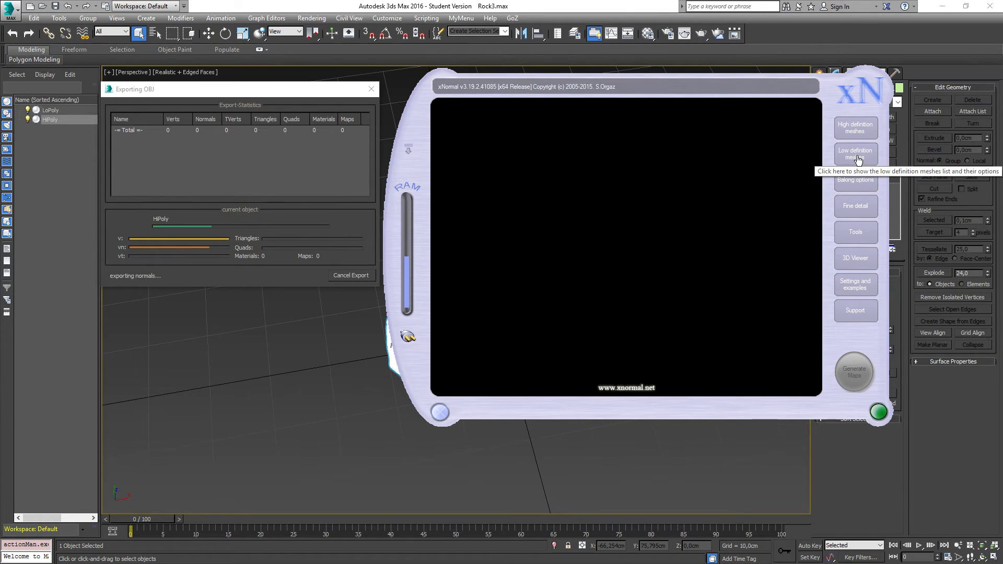
{"action": "left_click", "coordinate": [854, 182]}
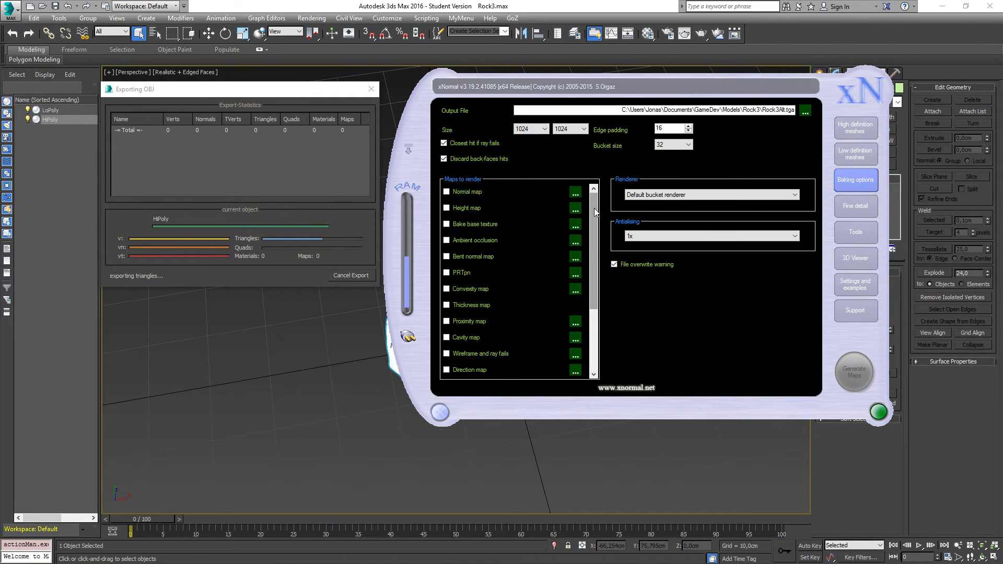
{"action": "mouse_move", "coordinate": [594, 208]}
{"action": "left_mouse_down"}
{"action": "mouse_move", "coordinate": [596, 301]}
{"action": "mouse_move", "coordinate": [595, 197]}
{"action": "left_mouse_up"}
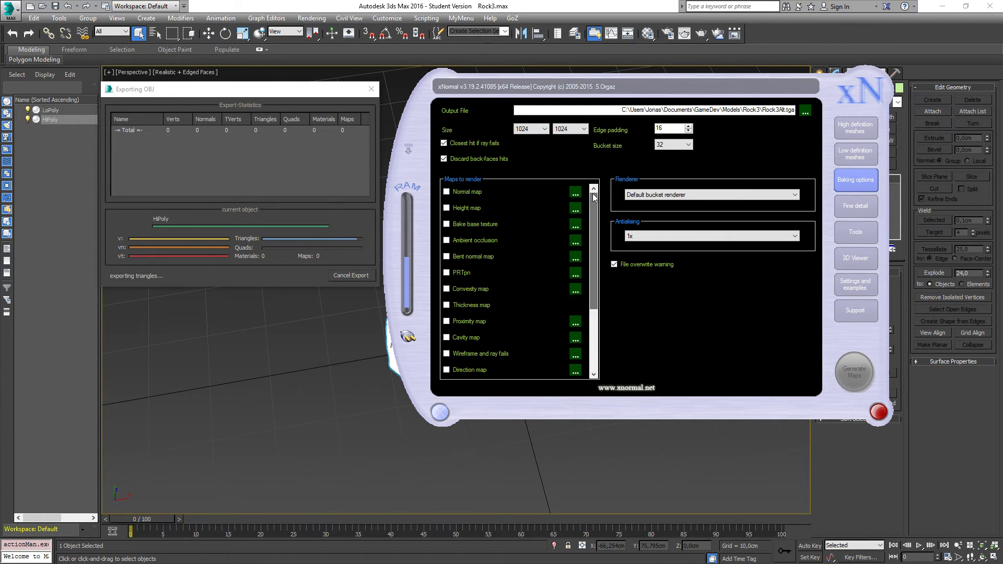
{"action": "left_click", "coordinate": [447, 195]}
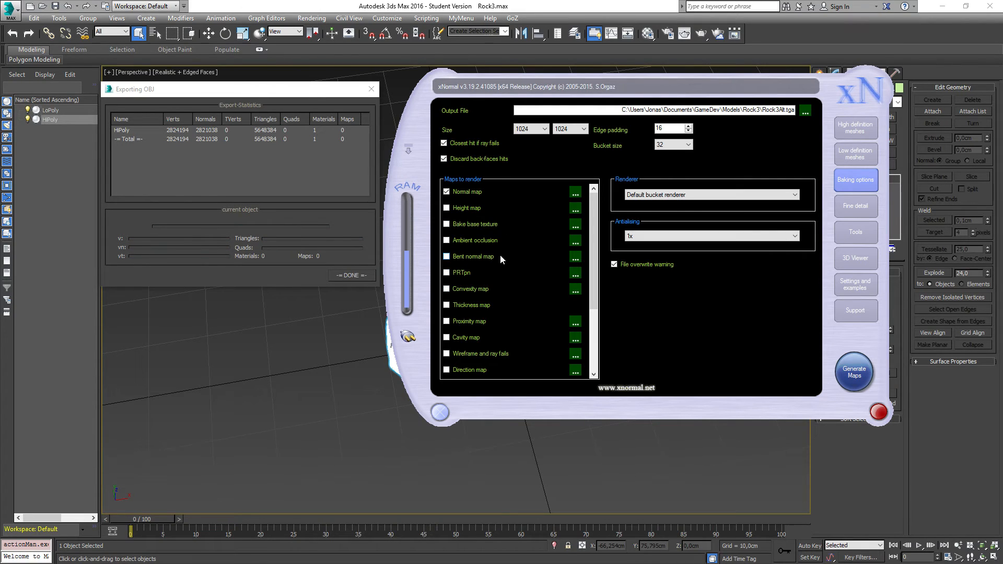
{"action": "scroll", "coordinate": [494, 249], "scroll_direction": "down", "scroll_amount": 3}
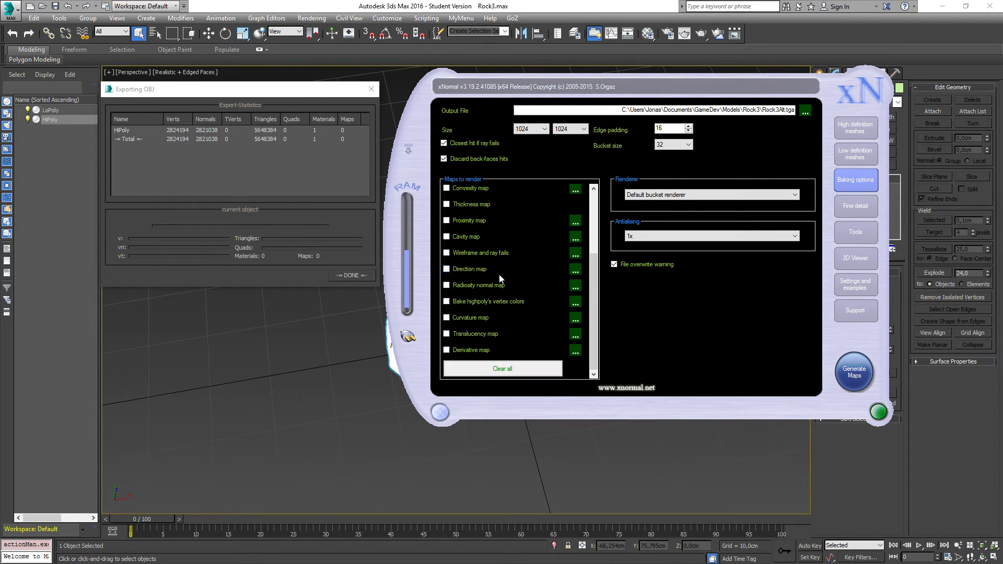
{"action": "scroll", "coordinate": [500, 278], "scroll_direction": "up", "scroll_amount": 2}
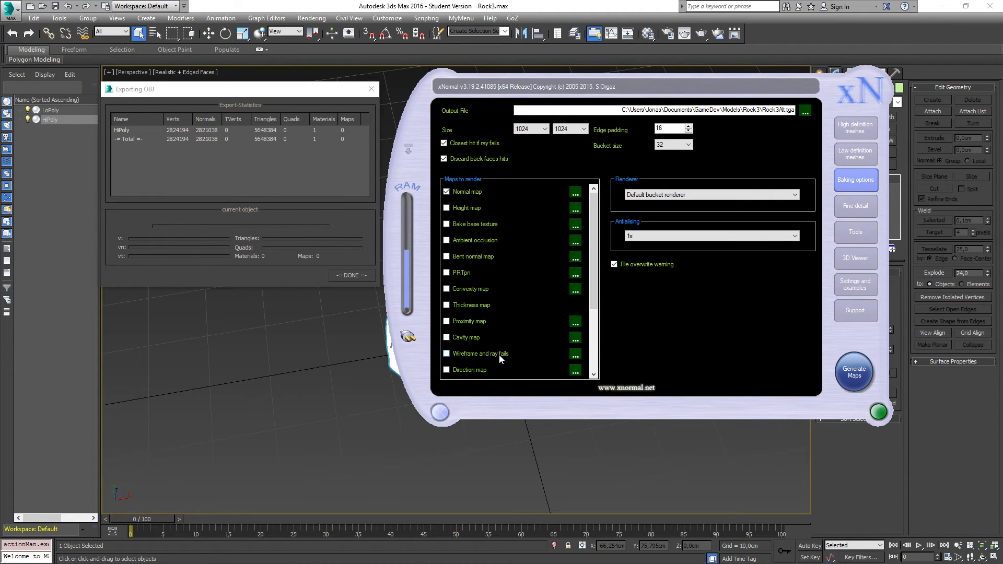
{"action": "scroll", "coordinate": [499, 358], "scroll_direction": "down", "scroll_amount": 3}
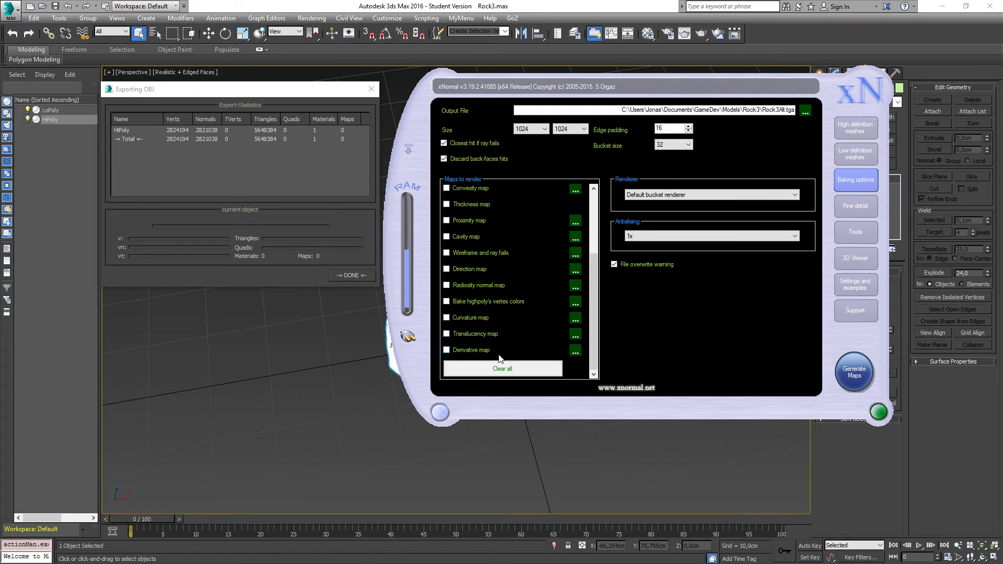
{"action": "scroll", "coordinate": [499, 358], "scroll_direction": "up", "scroll_amount": 2}
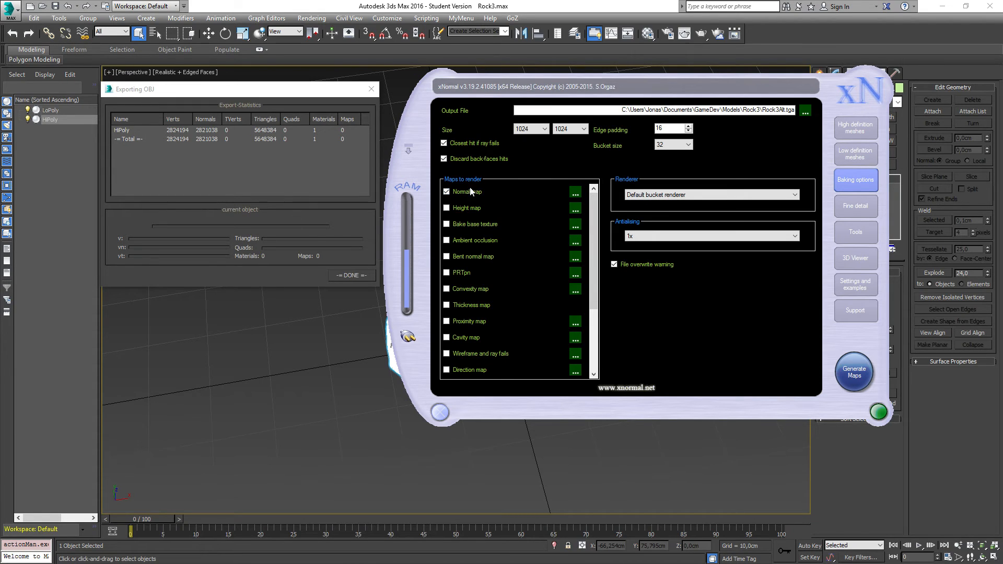
Review the map size and renderer choices, keeping 1024 and the Default bucket renderer.
{"action": "left_click", "coordinate": [546, 129]}
{"action": "left_click", "coordinate": [530, 182]}
{"action": "left_click", "coordinate": [747, 194]}
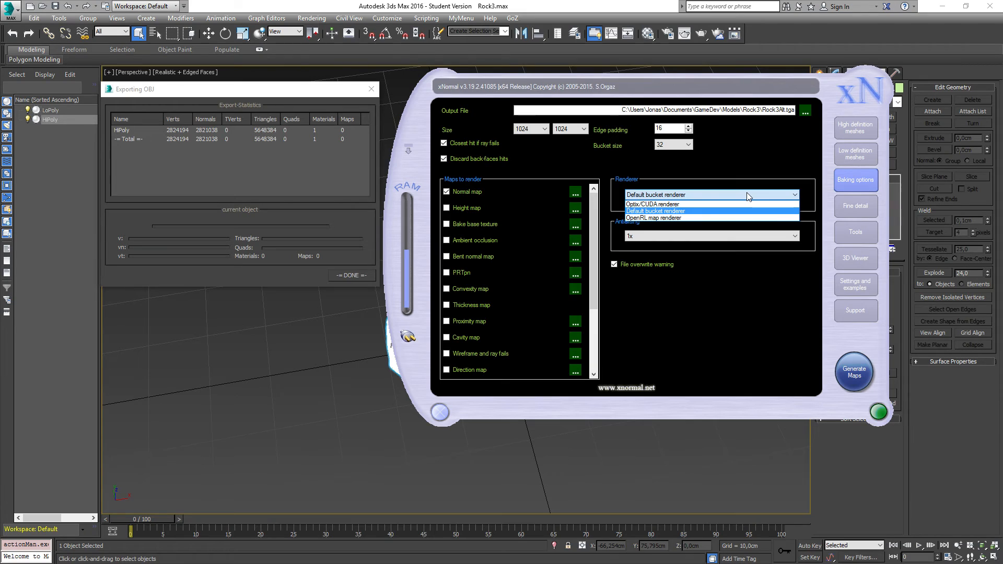
{"action": "left_click", "coordinate": [747, 195]}
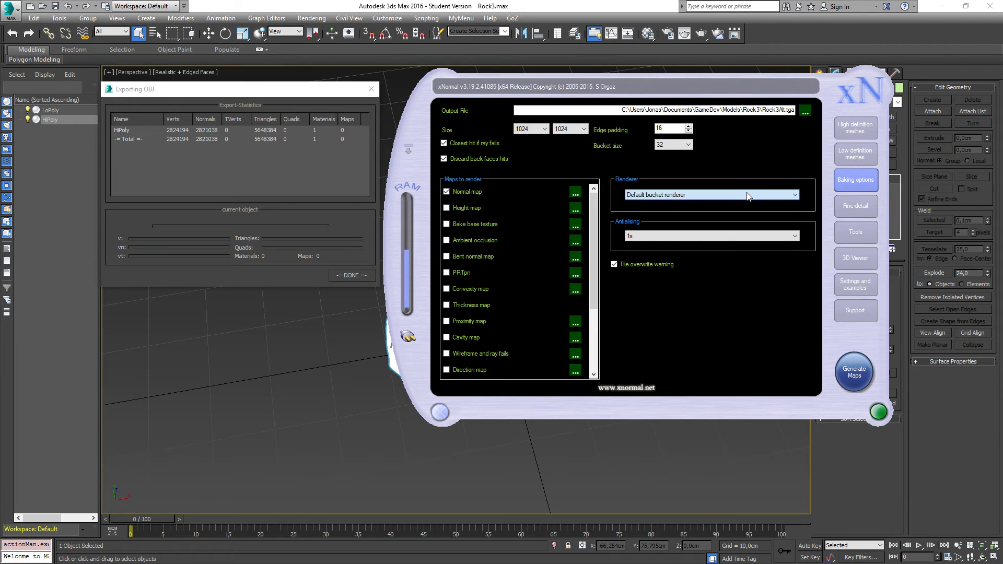
Set the bake's output file to Rock3Alt in PNG format inside the Rock3 folder.
{"action": "left_click", "coordinate": [804, 113]}
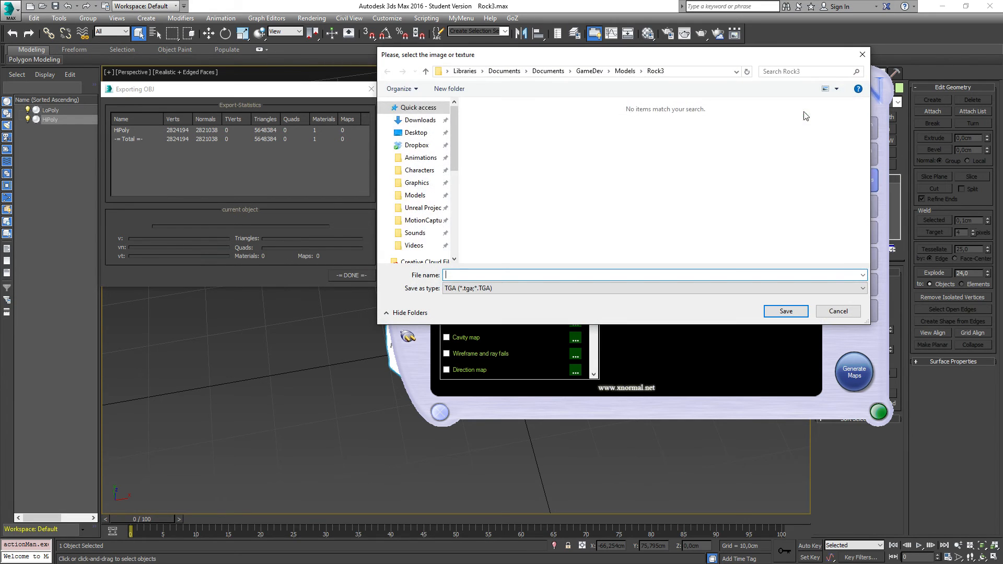
{"action": "left_click", "coordinate": [485, 293]}
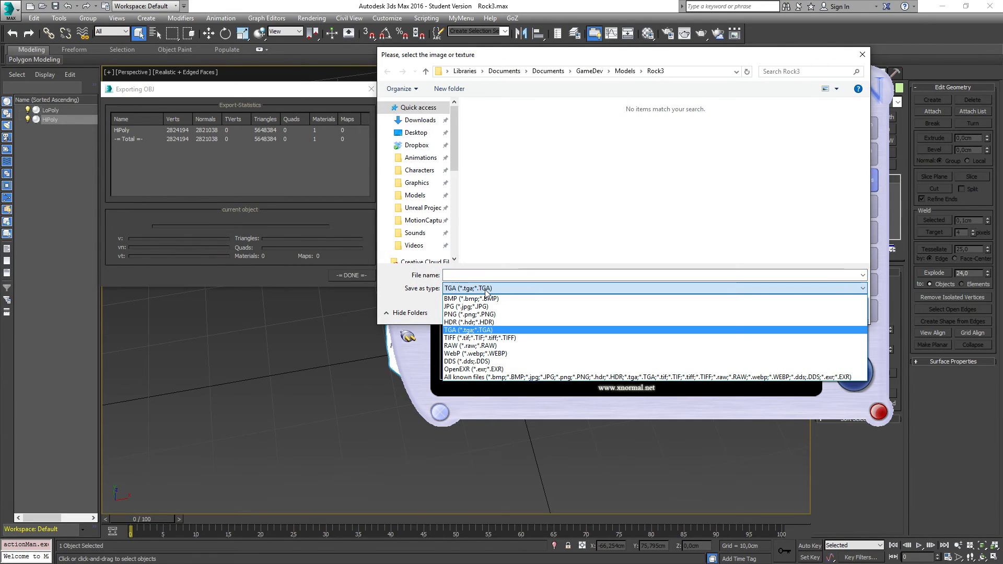
{"action": "left_click", "coordinate": [480, 317]}
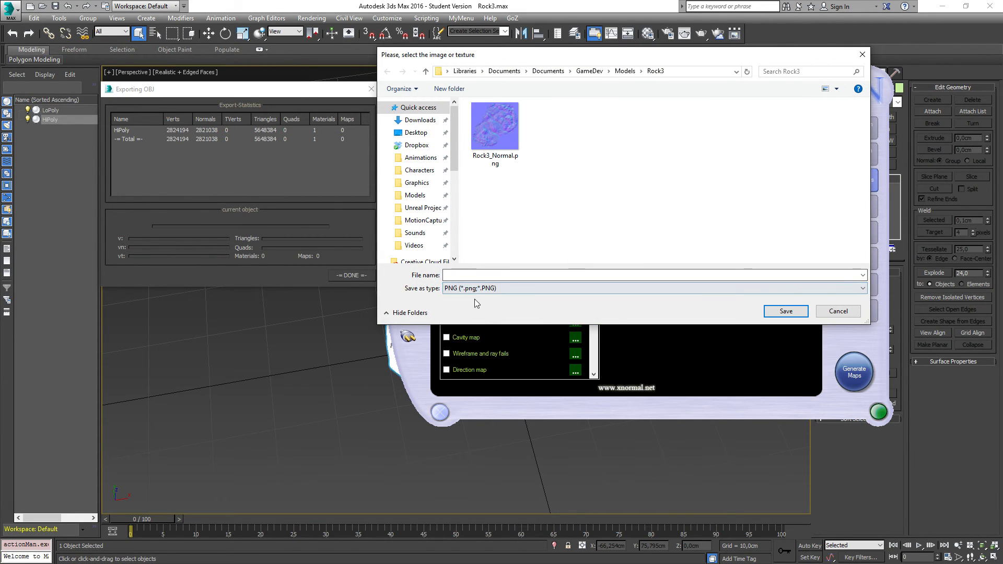
{"action": "left_click", "coordinate": [520, 272]}
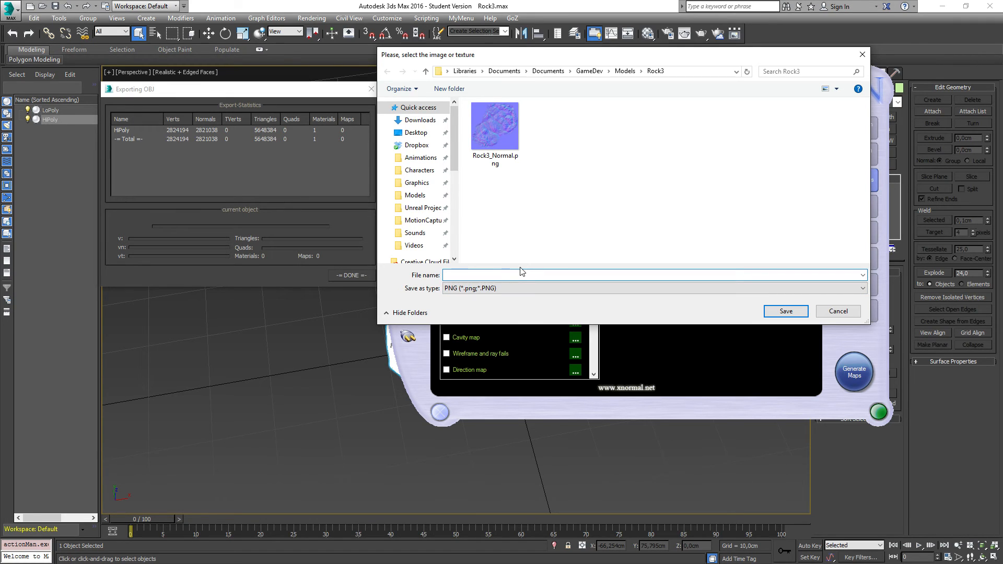
{"action": "type", "text": "Rock3Alt"}
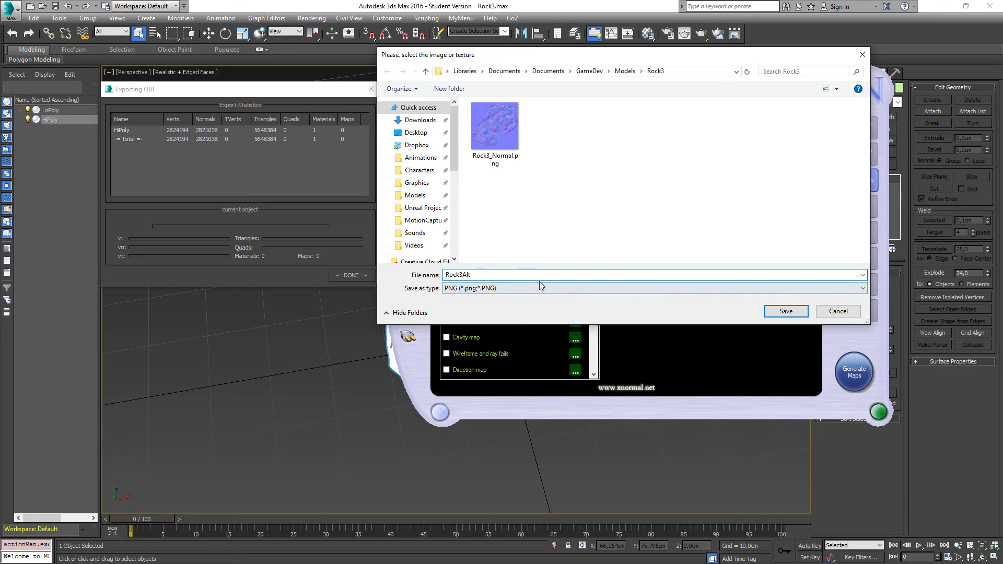
{"action": "left_click", "coordinate": [784, 312]}
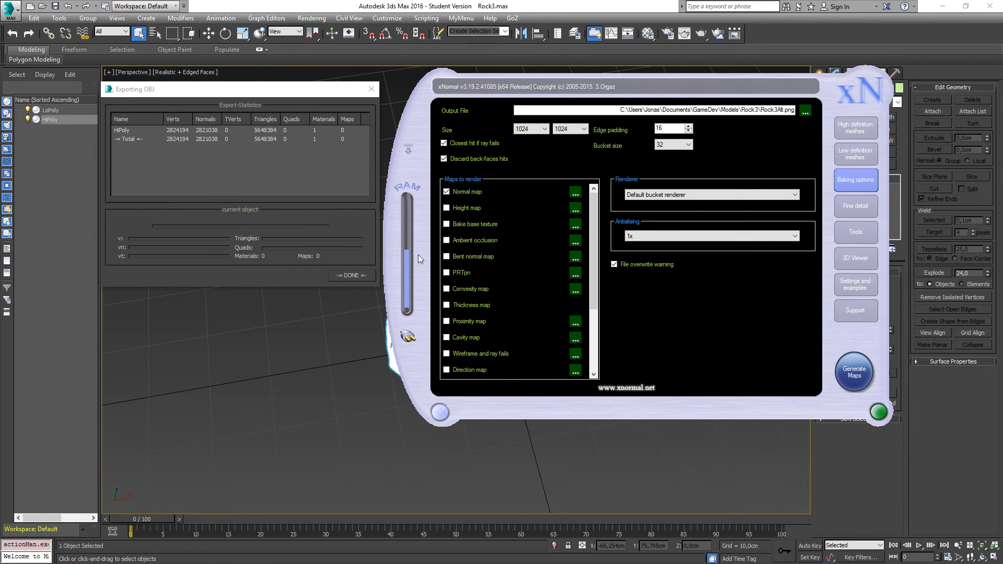
Add Rock3_HiPoly.obj from the Rock3 folder to the high definition meshes.
{"action": "left_click", "coordinate": [856, 137]}
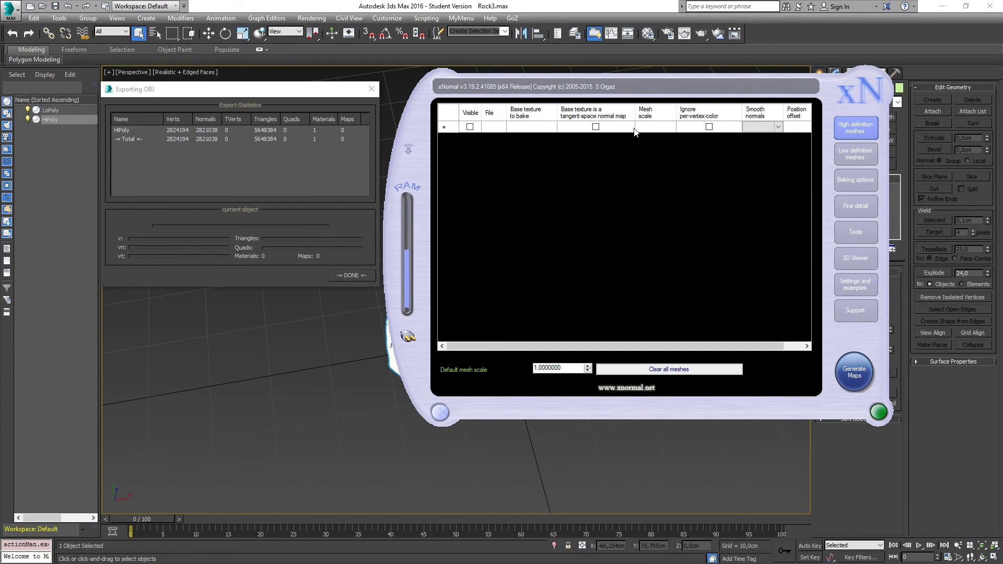
{"action": "right_click", "coordinate": [651, 130]}
{"action": "left_click", "coordinate": [679, 135]}
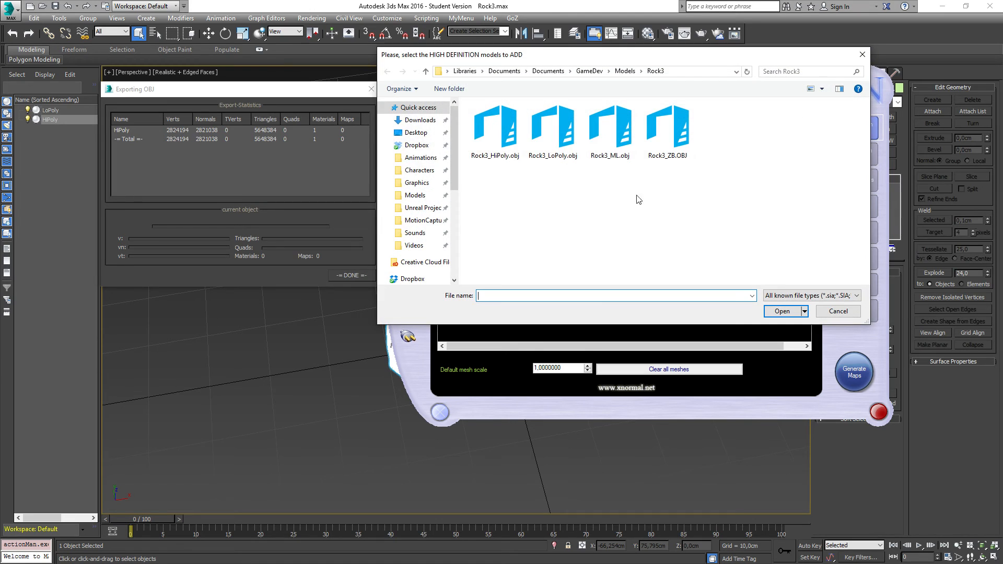
{"action": "double_click", "coordinate": [496, 151]}
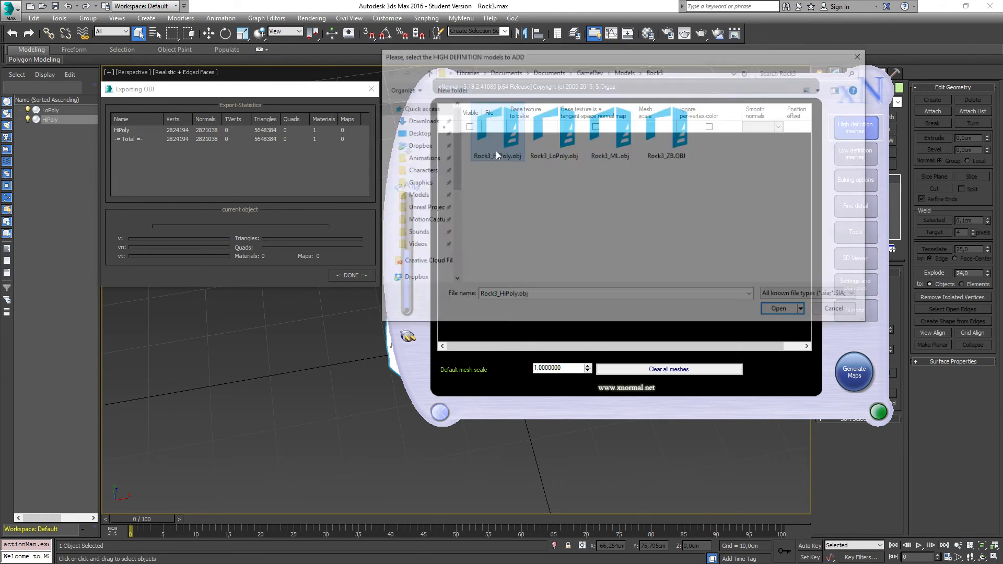
Add Rock3_LoPoly.obj from the Rock3 folder to the low definition meshes.
{"action": "left_click", "coordinate": [855, 154]}
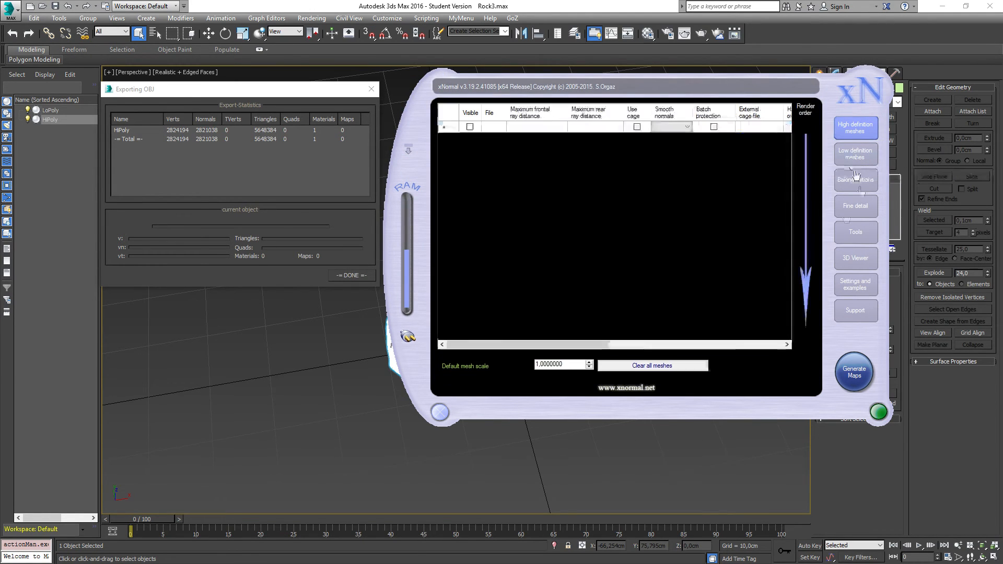
{"action": "right_click", "coordinate": [584, 129]}
{"action": "left_click", "coordinate": [596, 135]}
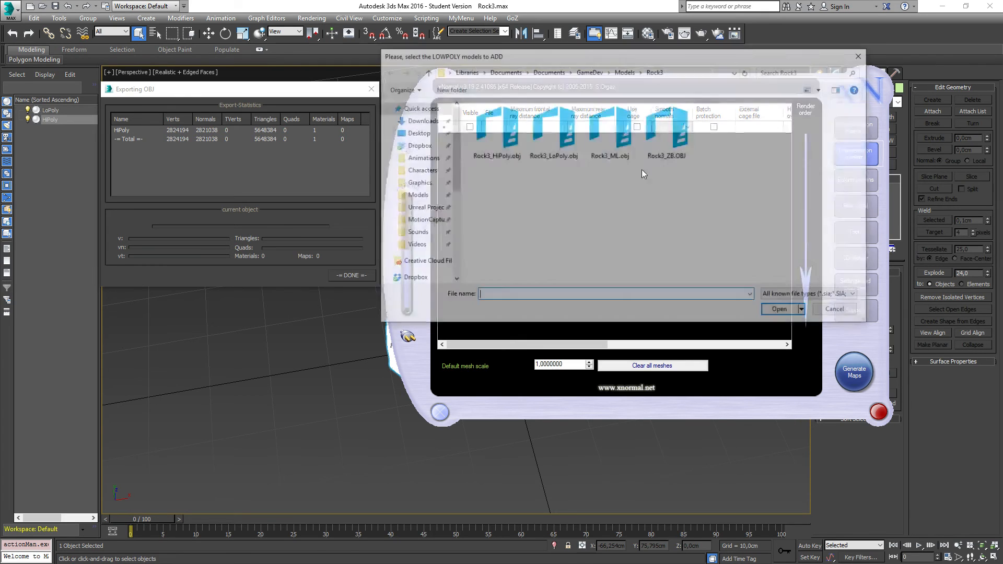
{"action": "double_click", "coordinate": [542, 156]}
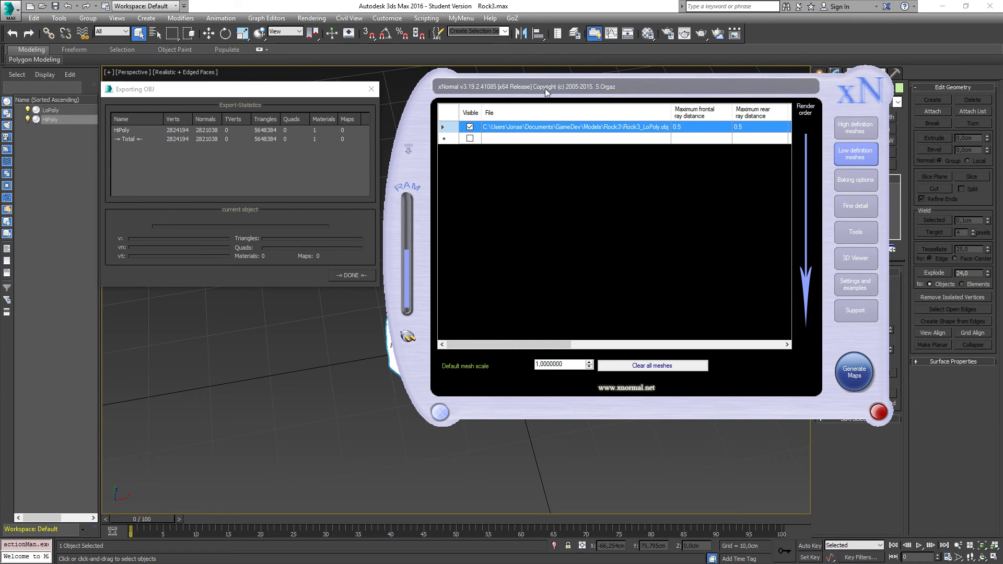
Dismiss the finished OBJ export window in 3ds Max and bring xNormal back to the middle of the screen.
{"action": "left_click_drag", "start_coordinate": [544, 88], "coordinate": [653, 92]}
{"action": "left_click", "coordinate": [345, 275]}
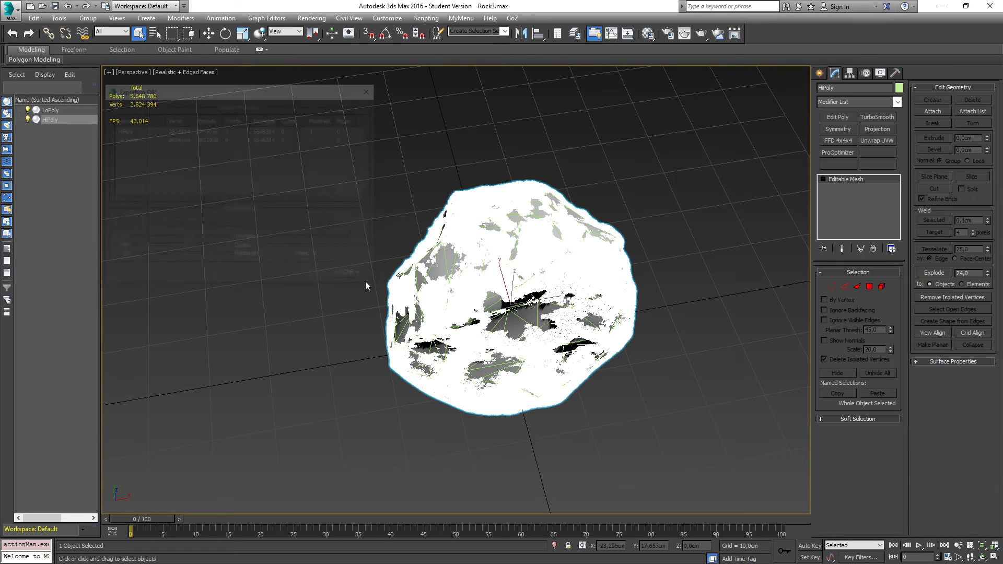
{"action": "key", "text": "alt+Tab"}
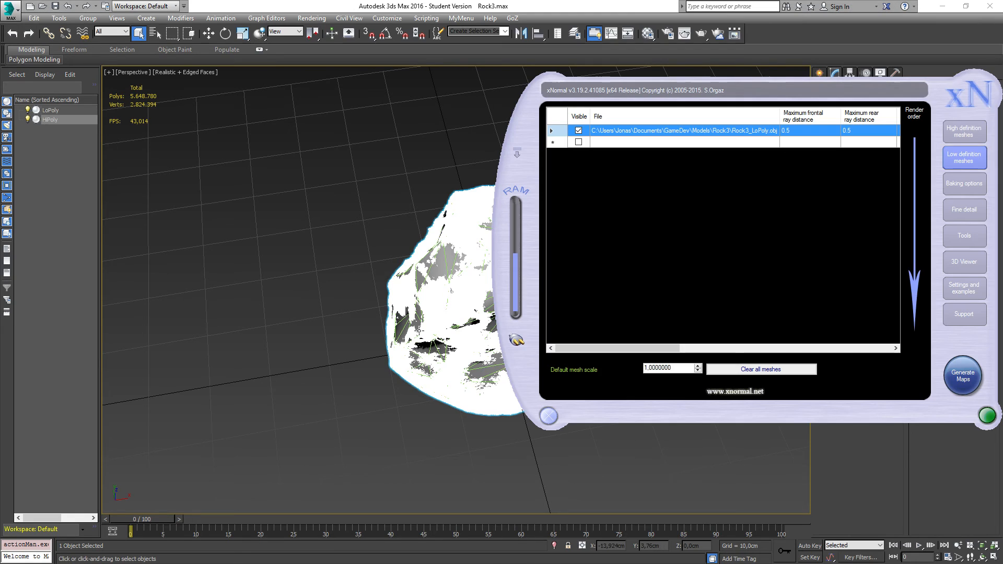
{"action": "left_click_drag", "start_coordinate": [782, 85], "coordinate": [587, 79]}
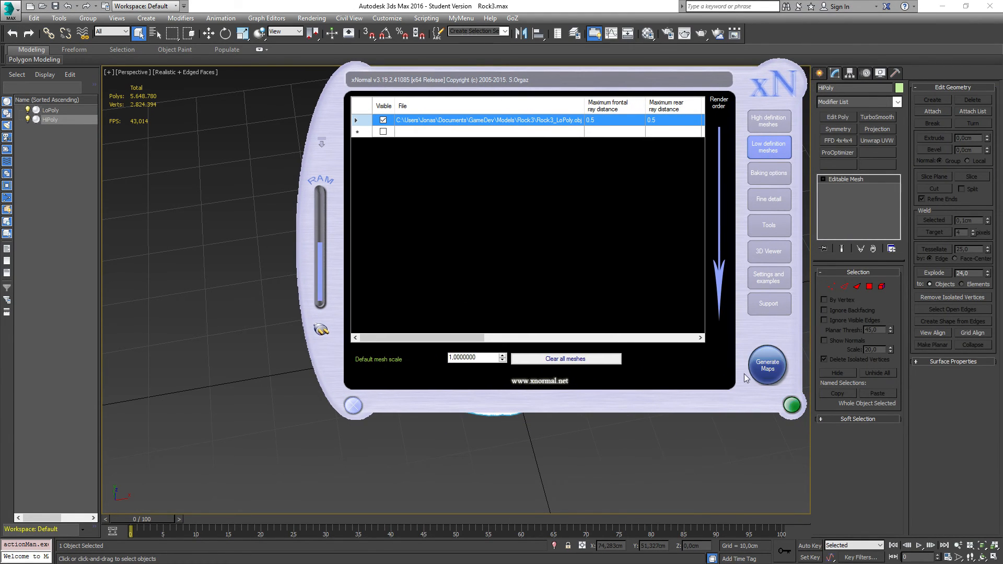
Generate the normal map from the loaded meshes, close its preview, and minimize xNormal.
{"action": "left_click", "coordinate": [772, 383]}
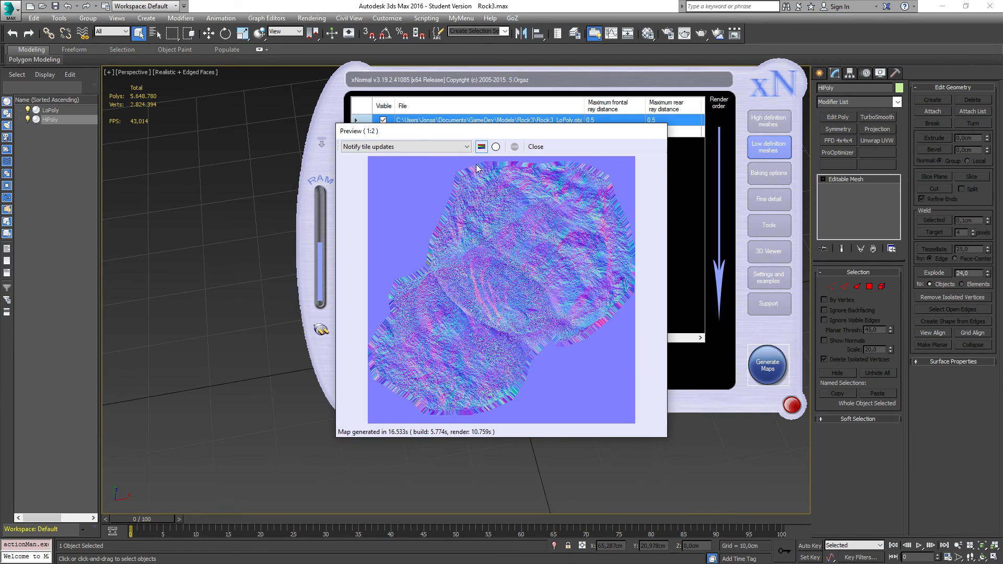
{"action": "left_click", "coordinate": [533, 147]}
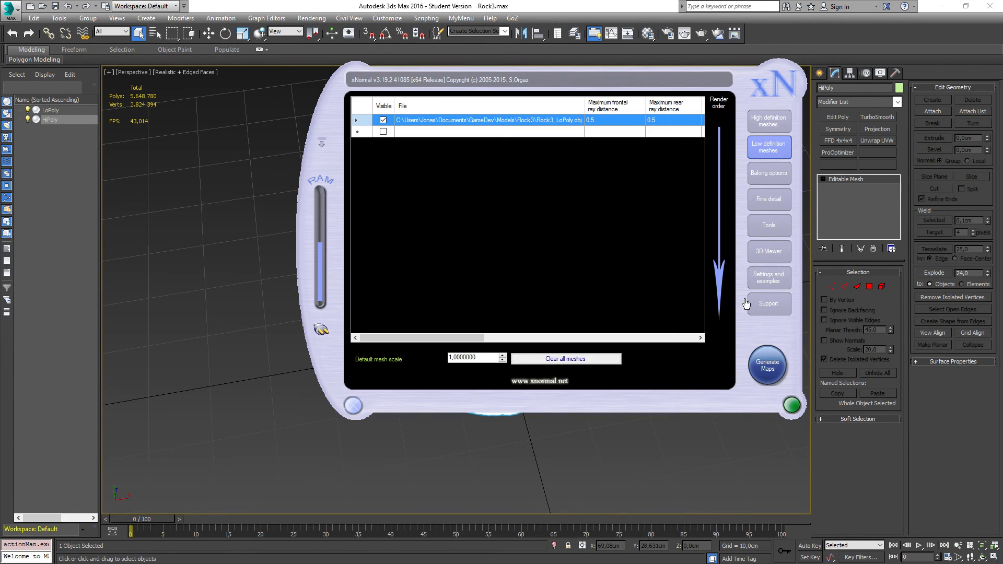
{"action": "left_click", "coordinate": [353, 405]}
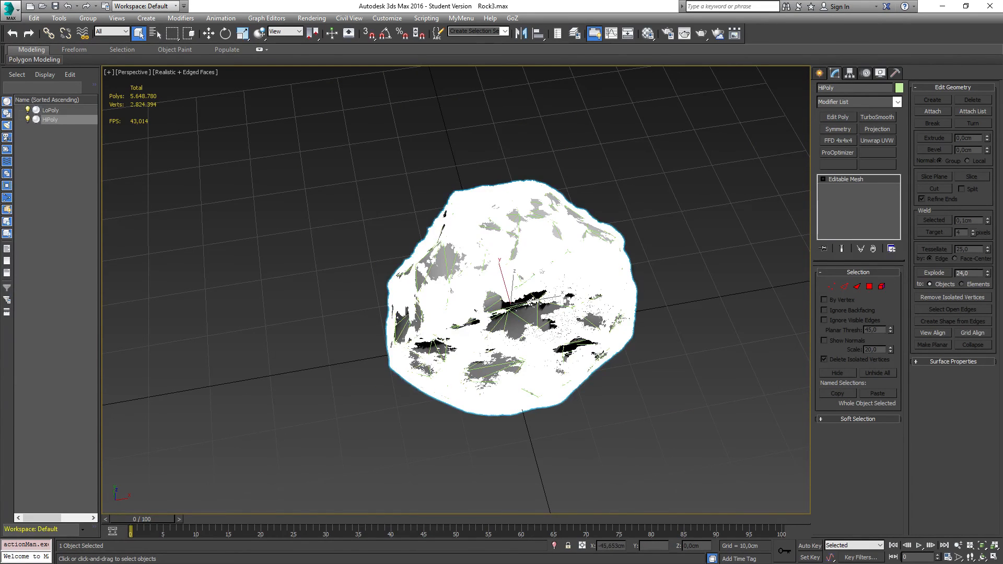
Switch to the Rock3 folder in File Explorer and open Rock3_Normal.png in the image viewer.
{"action": "key", "text": "alt+Tab"}
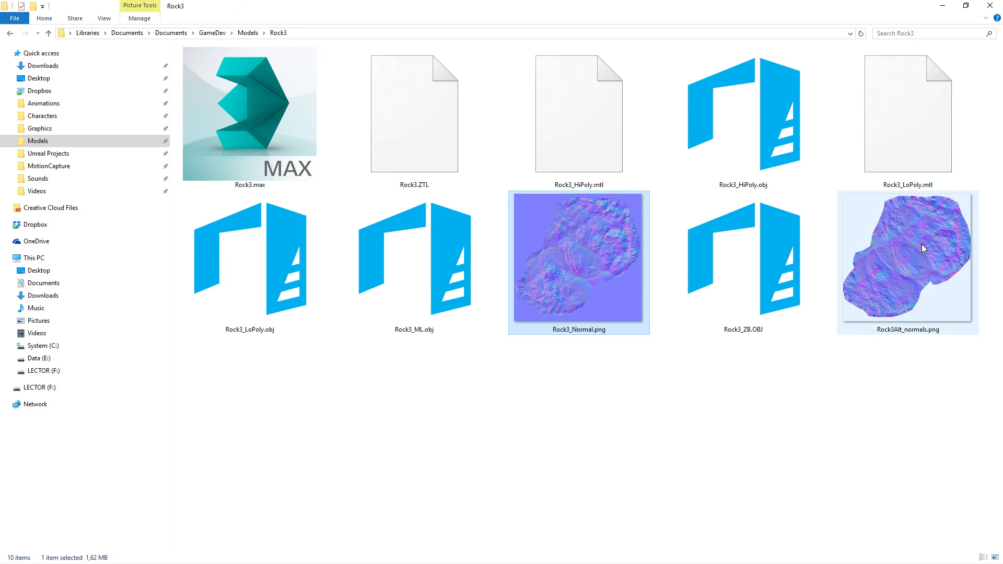
{"action": "right_click", "coordinate": [577, 259]}
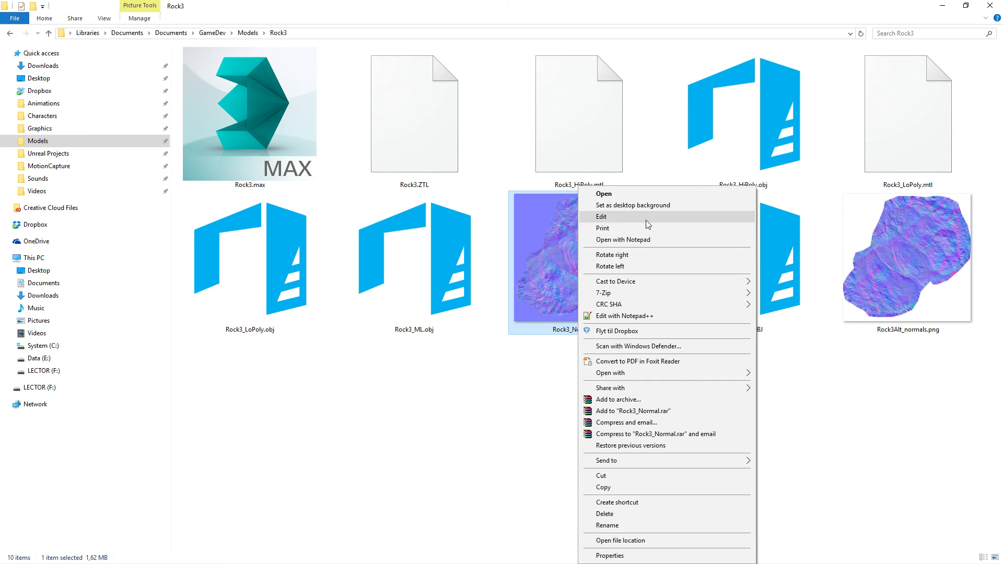
{"action": "double_click", "coordinate": [563, 268]}
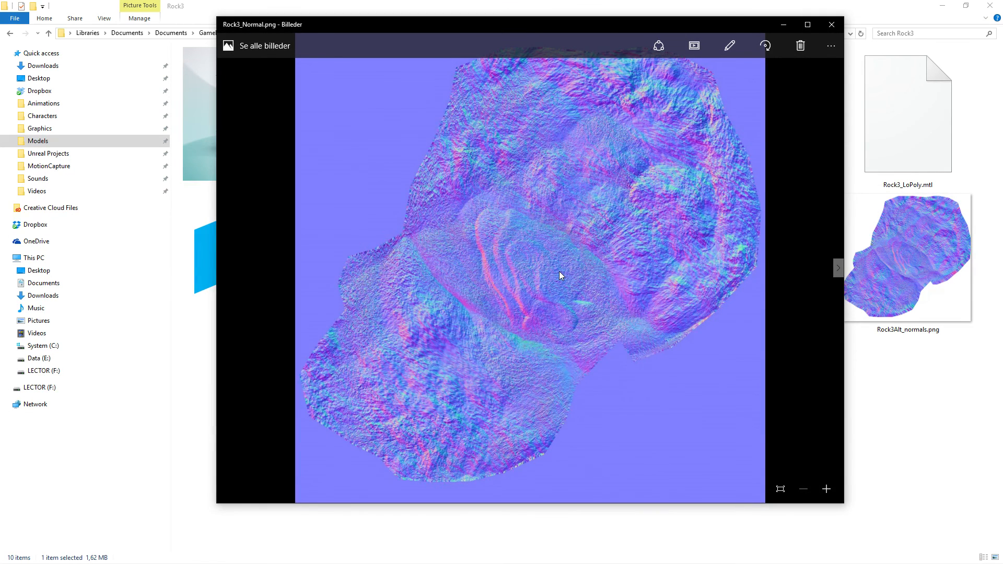
Compare the surface detail and edge padding of Rock3_Normal.png and Rock3Alt_normals.png by alternating between them, then close the viewer and return to 3ds Max.
{"action": "key", "text": "Right"}
{"action": "key", "text": "Left"}
{"action": "key", "text": "Right"}
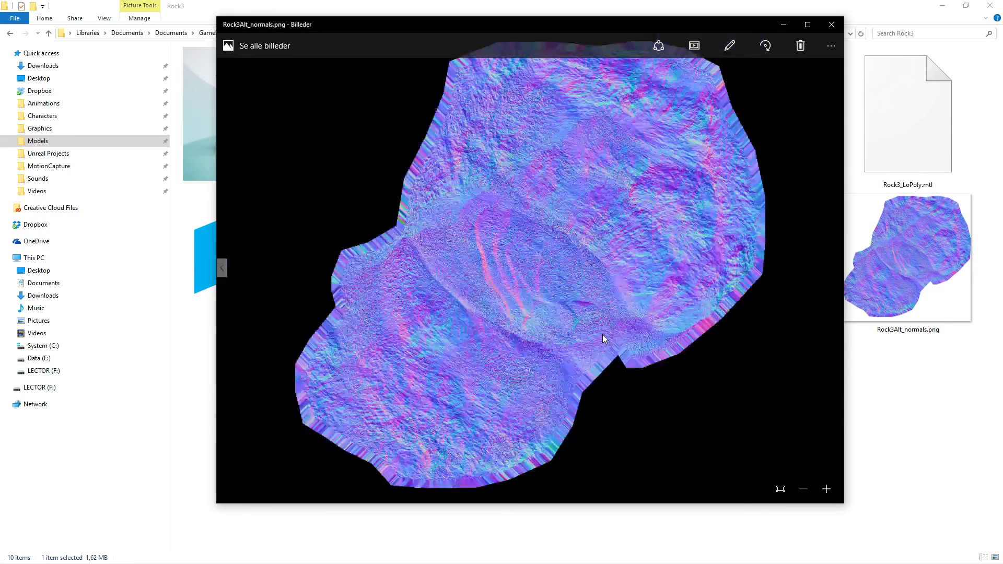
{"action": "key", "text": "Left"}
{"action": "key", "text": "Right"}
{"action": "key", "text": "Left"}
{"action": "key", "text": "Right"}
{"action": "key", "text": "Left"}
{"action": "key", "text": "Right"}
{"action": "key", "text": "Left"}
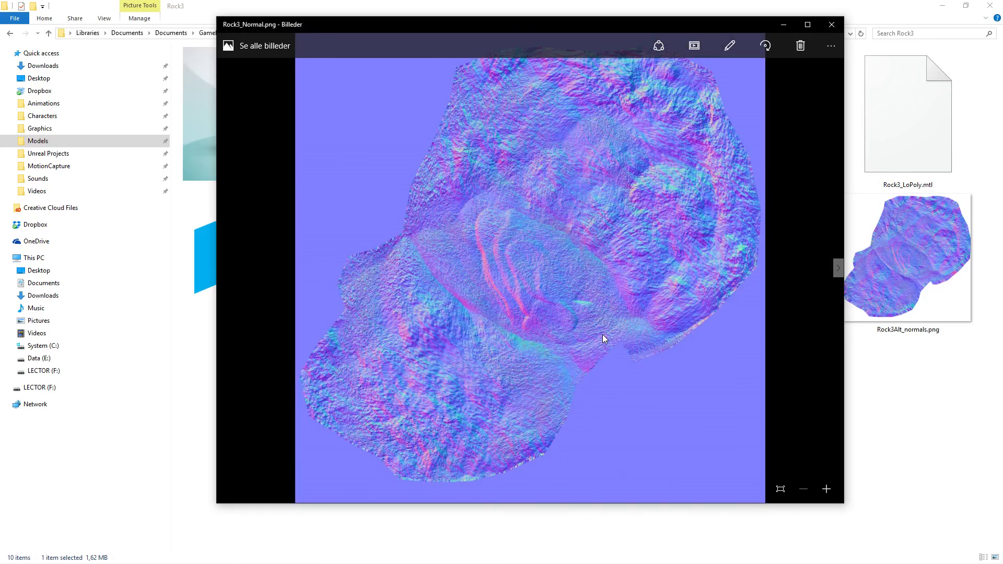
{"action": "key", "text": "Right"}
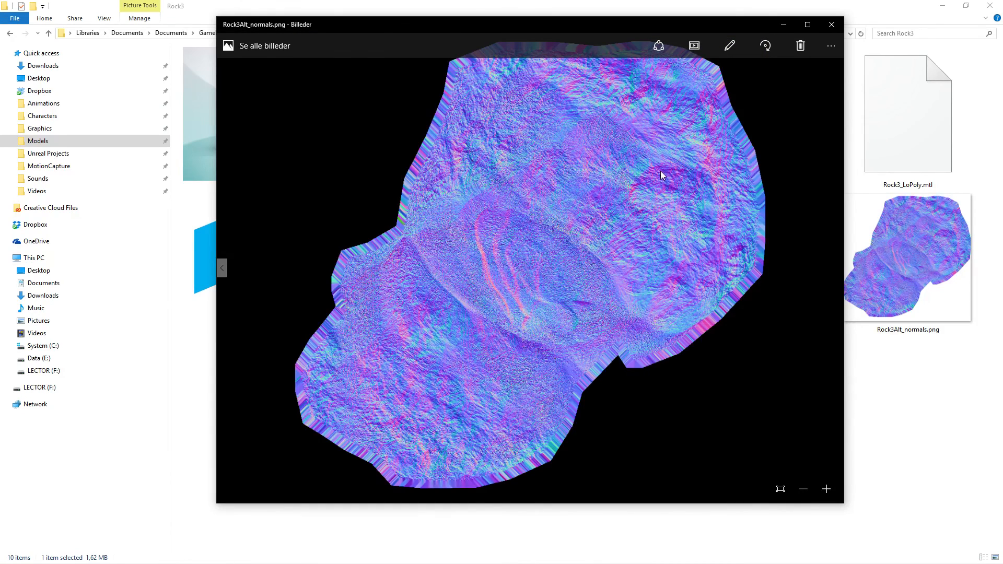
{"action": "key", "text": "Left"}
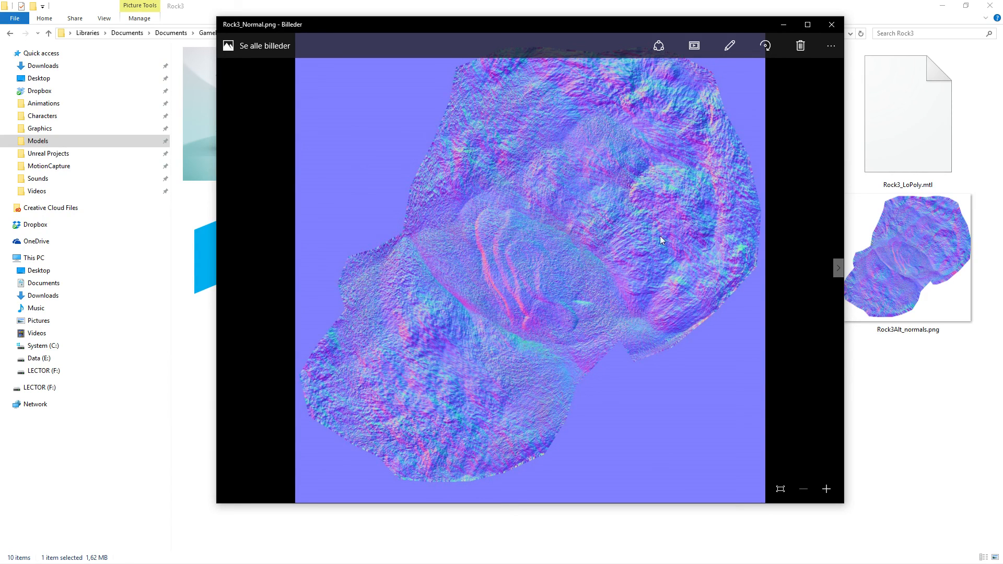
{"action": "key", "text": "Right"}
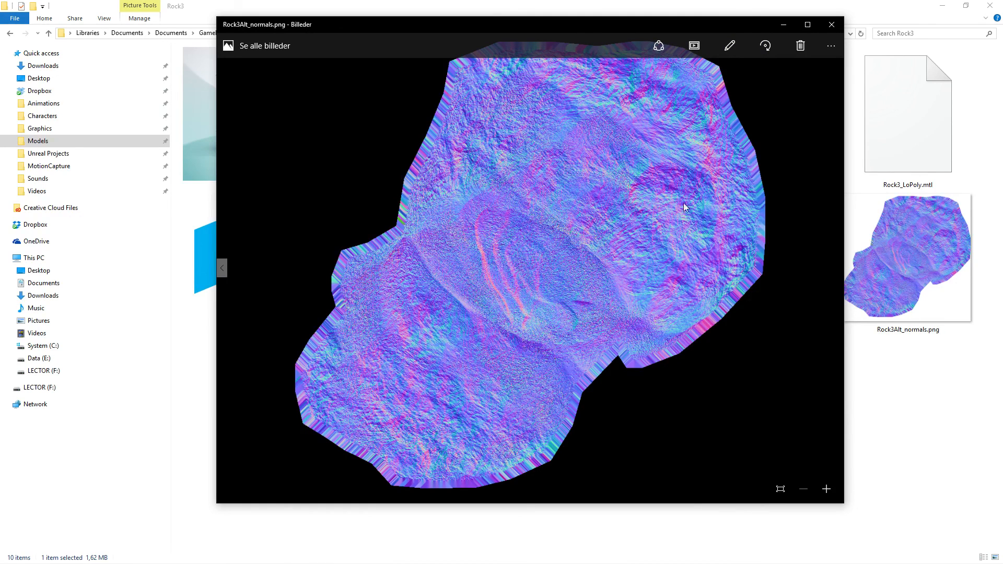
{"action": "key", "text": "Left"}
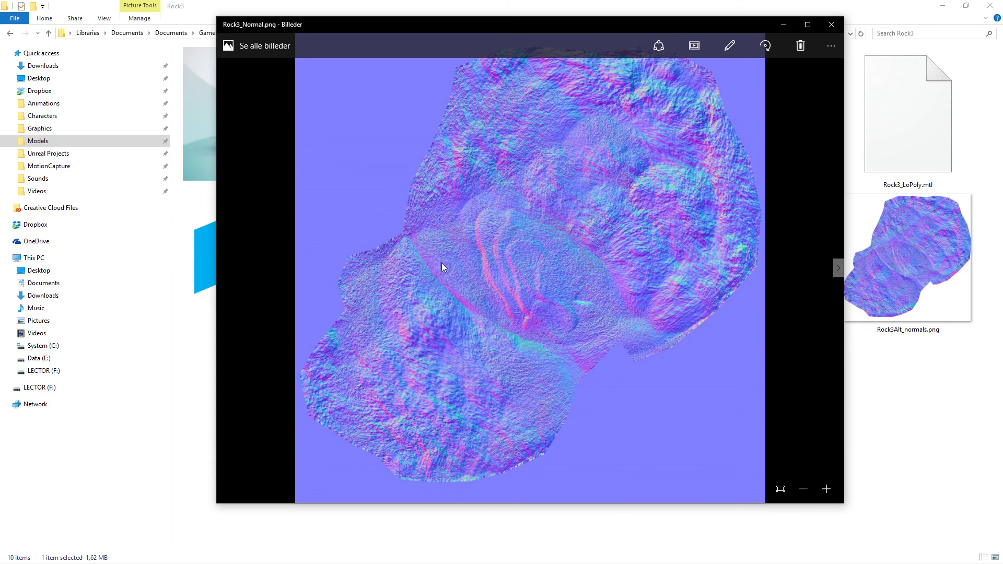
{"action": "key", "text": "Right"}
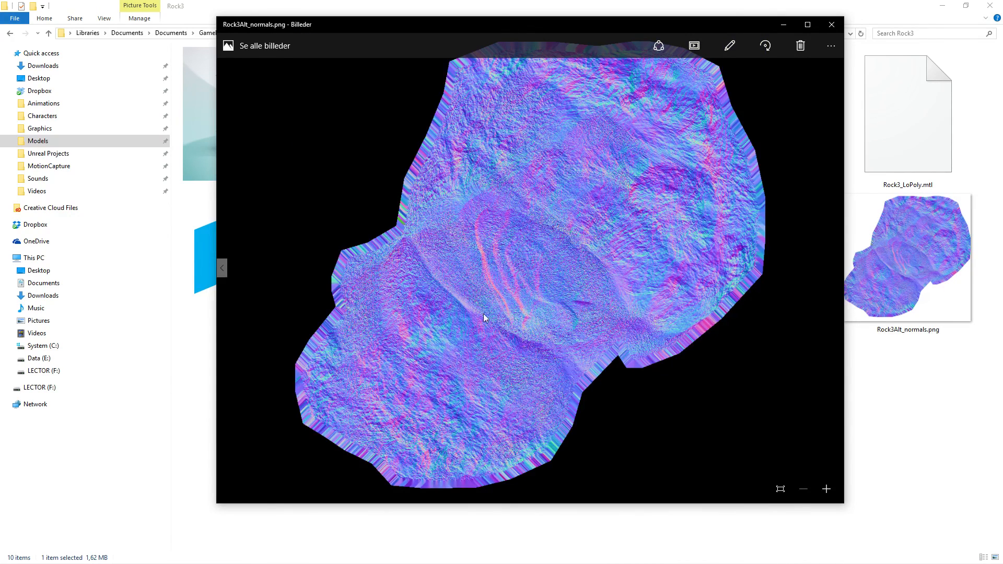
{"action": "left_click", "coordinate": [831, 27]}
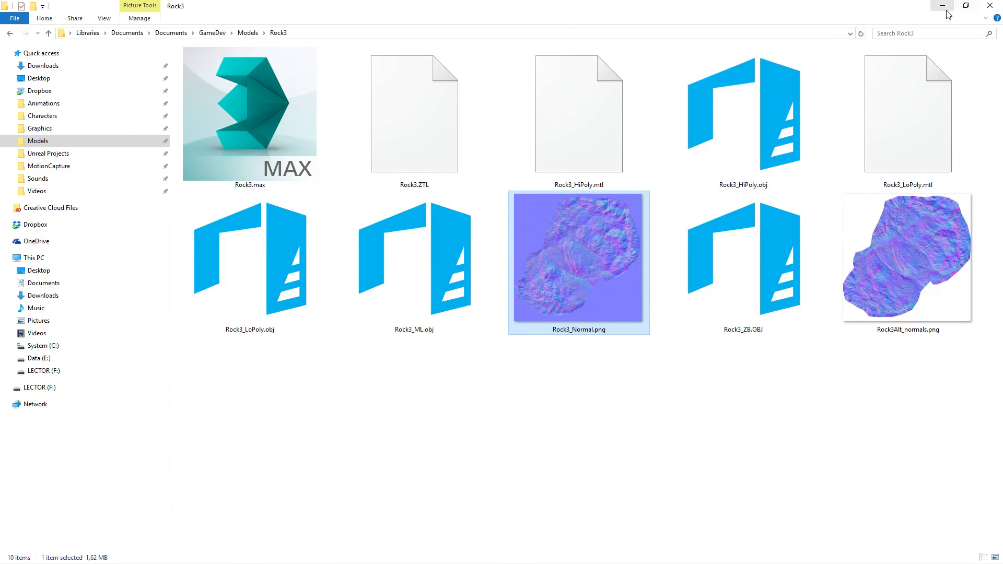
{"action": "left_click", "coordinate": [946, 9]}
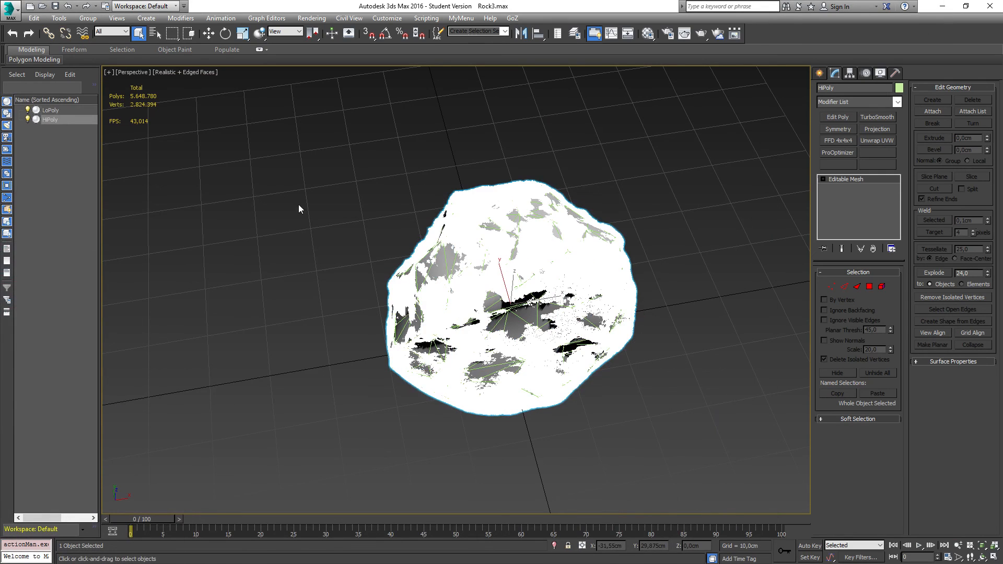